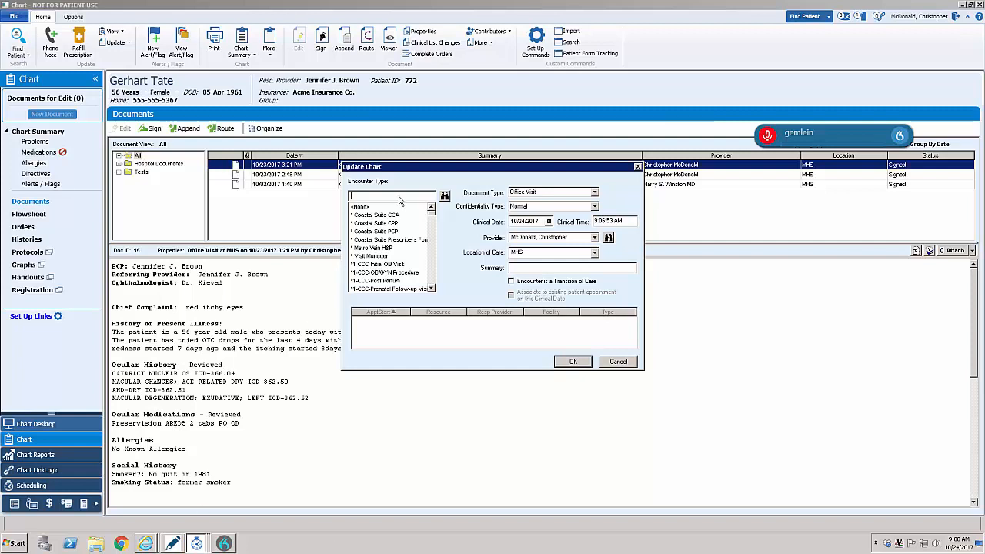
- Create an office visit document with encounter type "Ophth - ICD10 - Established Patient" and open it maximized for editing
type("Oph")
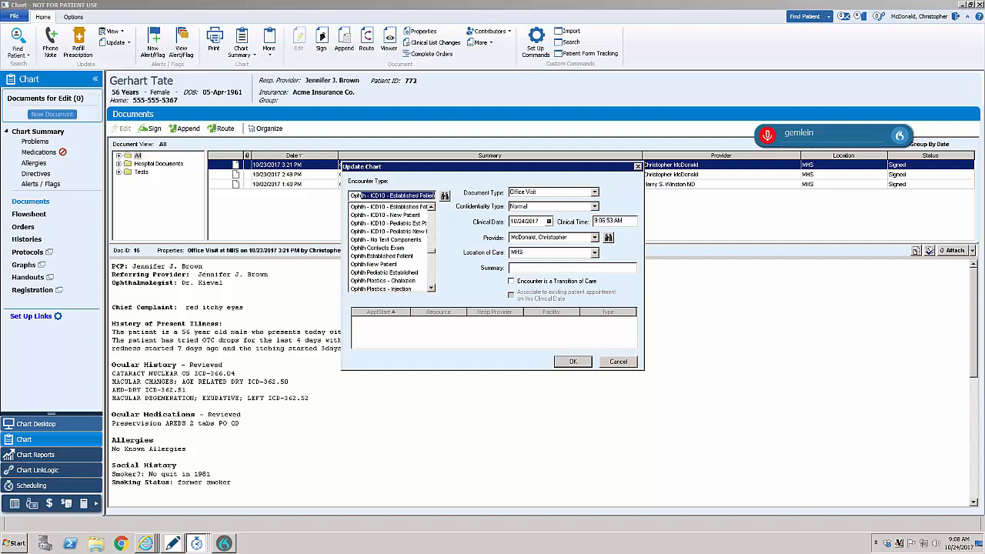
left_click(403, 209)
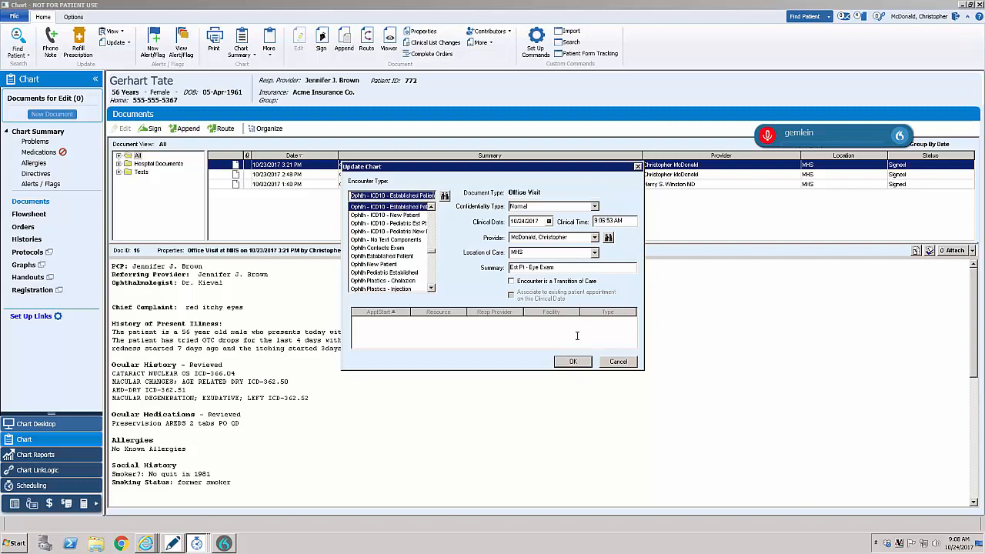
left_click(574, 363)
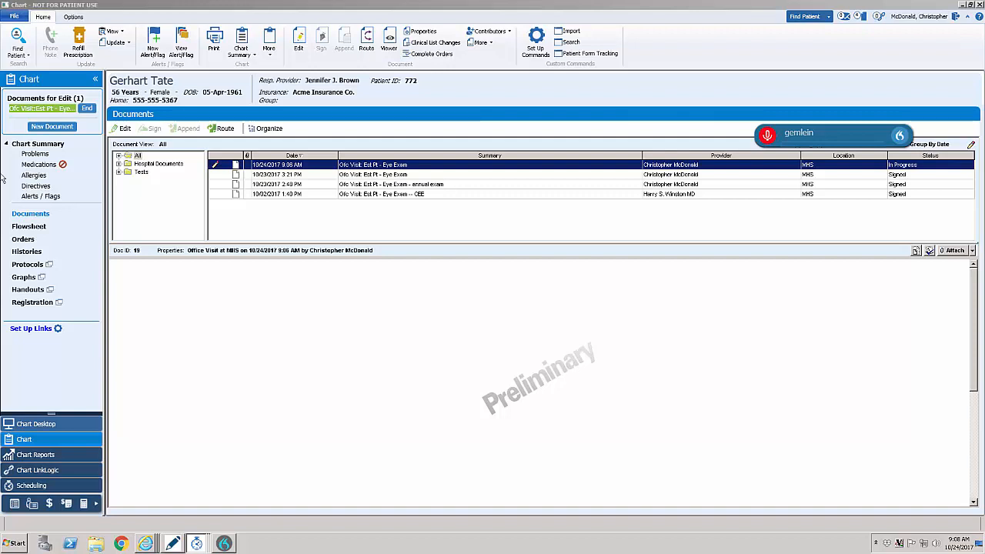
left_click(54, 108)
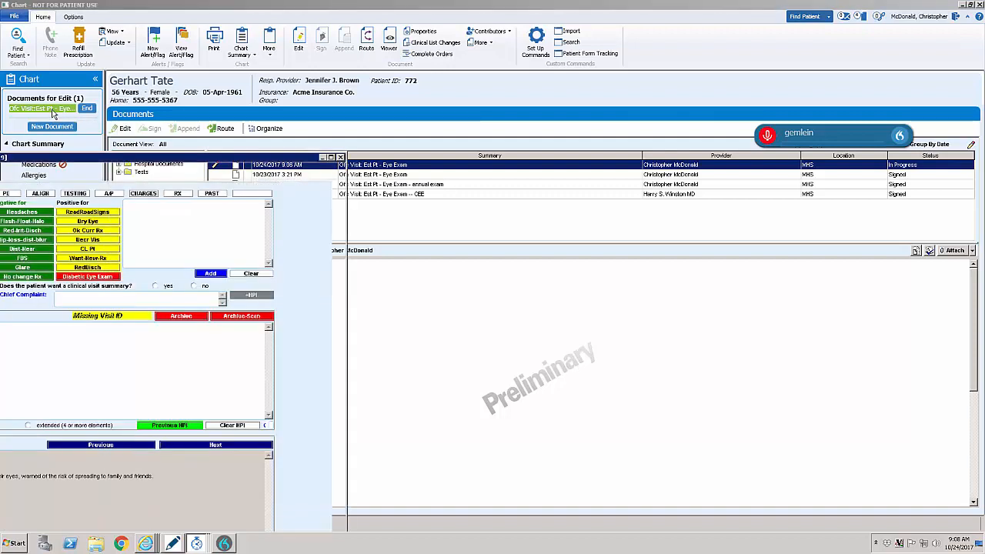
left_click(331, 158)
left_click(271, 203)
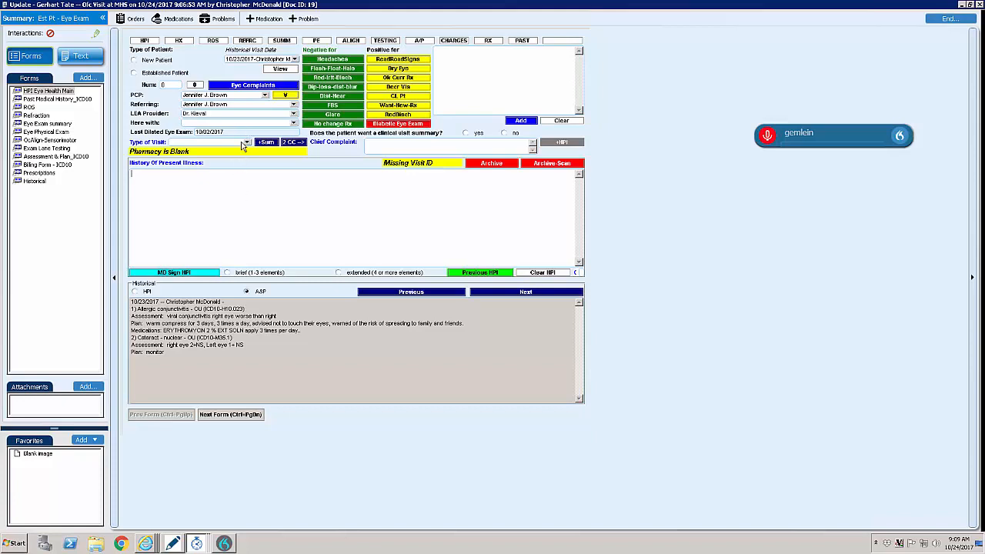
- Review the previous visit's HPI and A&P, check the 10/23/2017 and 10/02/2017 exams in the Historical form, and return to HPI
left_click(141, 294)
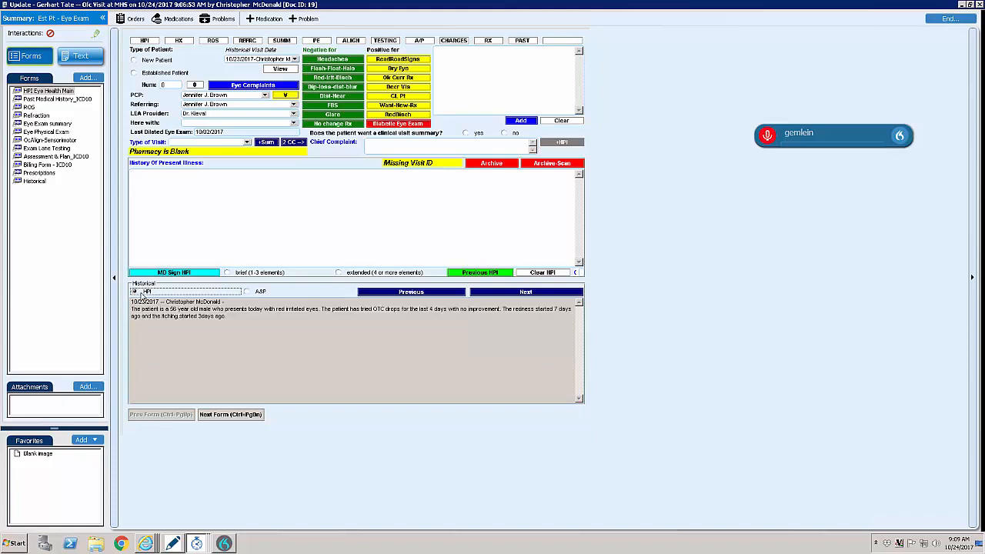
left_click(251, 295)
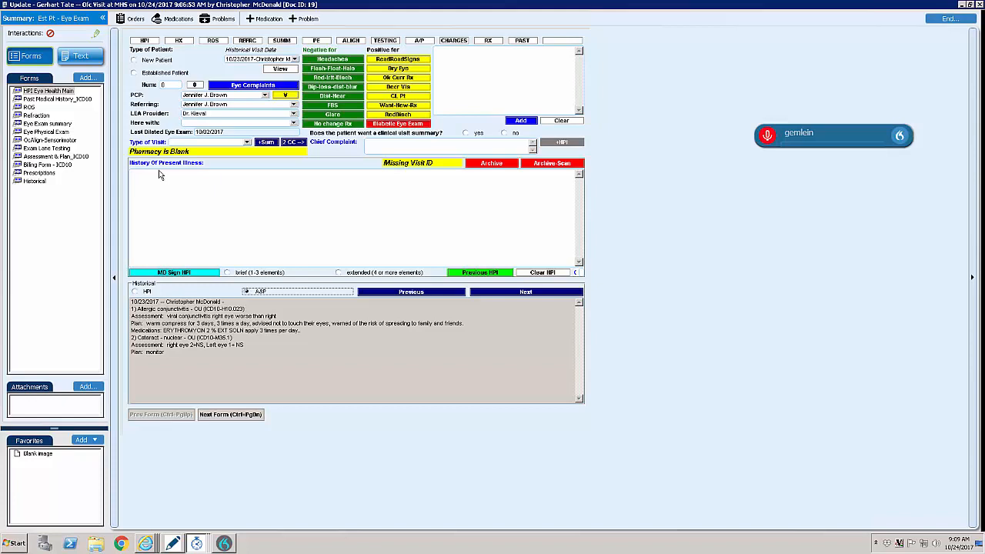
left_click(31, 183)
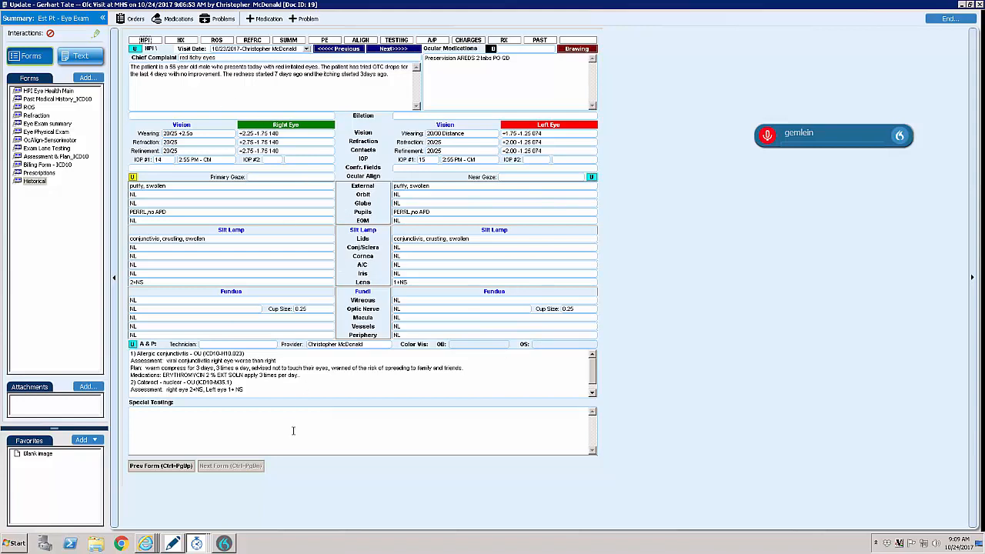
left_click(352, 51)
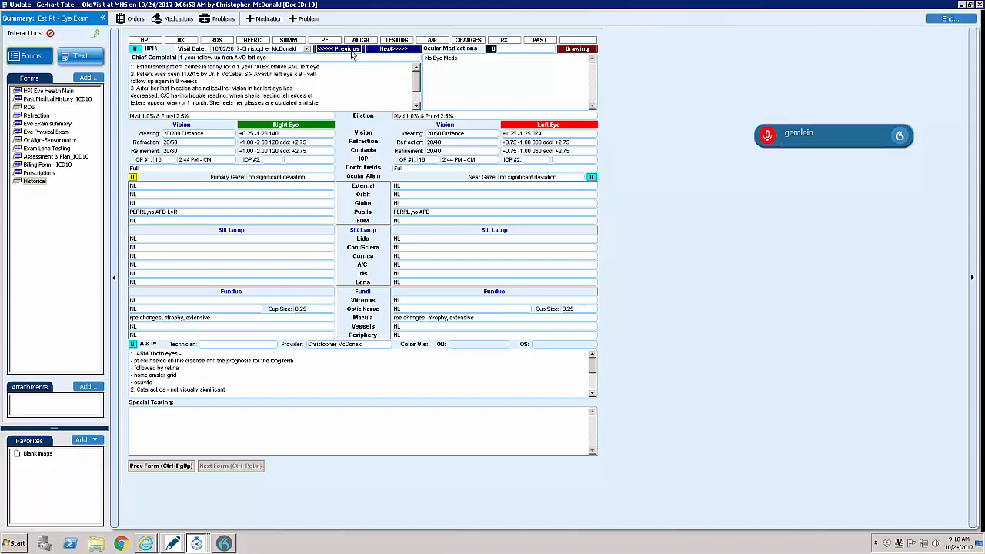
left_click(147, 40)
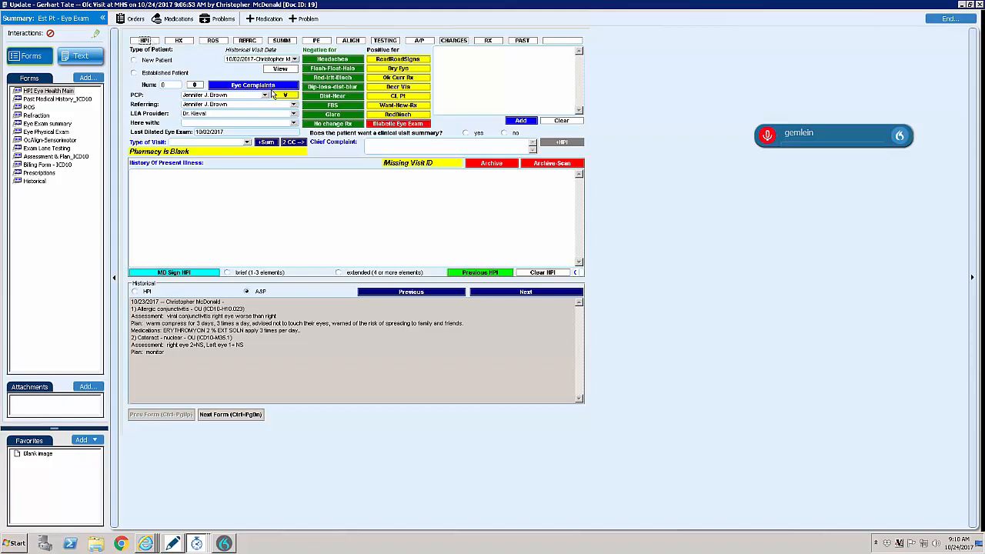
- Look over the blurred vision and bulging eye options in the Eye Complaints form and return to the main HPI form
left_click(268, 87)
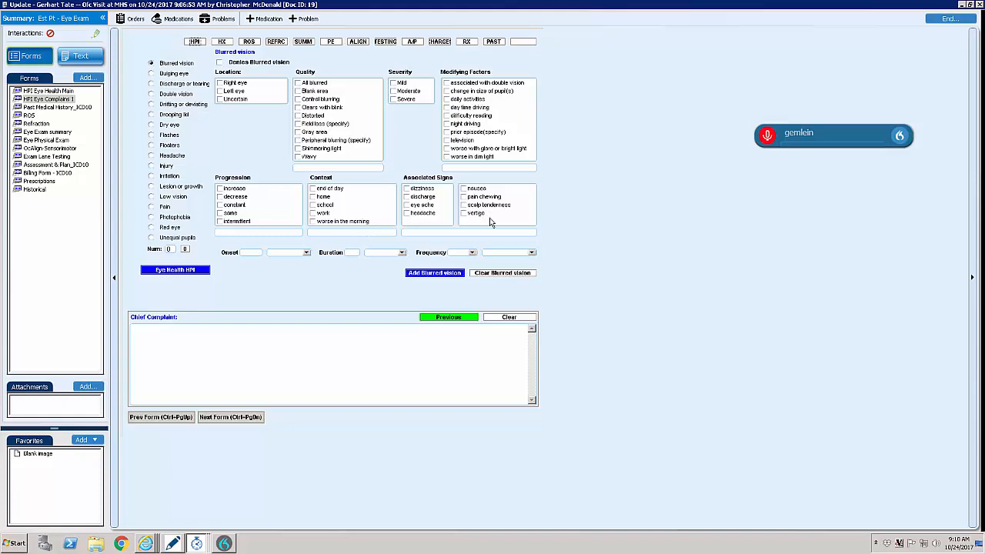
left_click(177, 74)
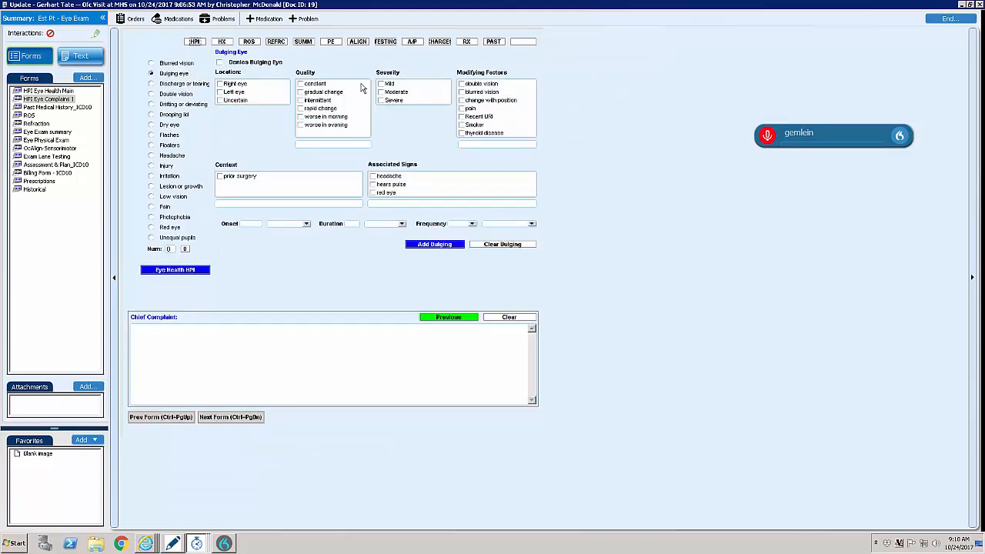
left_click(194, 44)
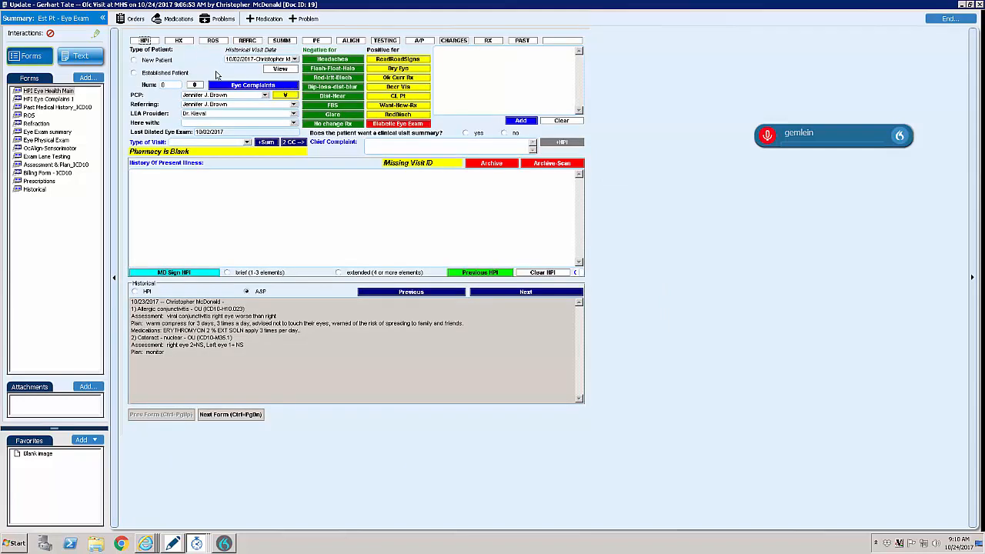
- Set the visit type to EV and dictate the chief complaint "Red itchy eyes" plus the history of the redness, itching and over-the-counter drops
left_click(246, 144)
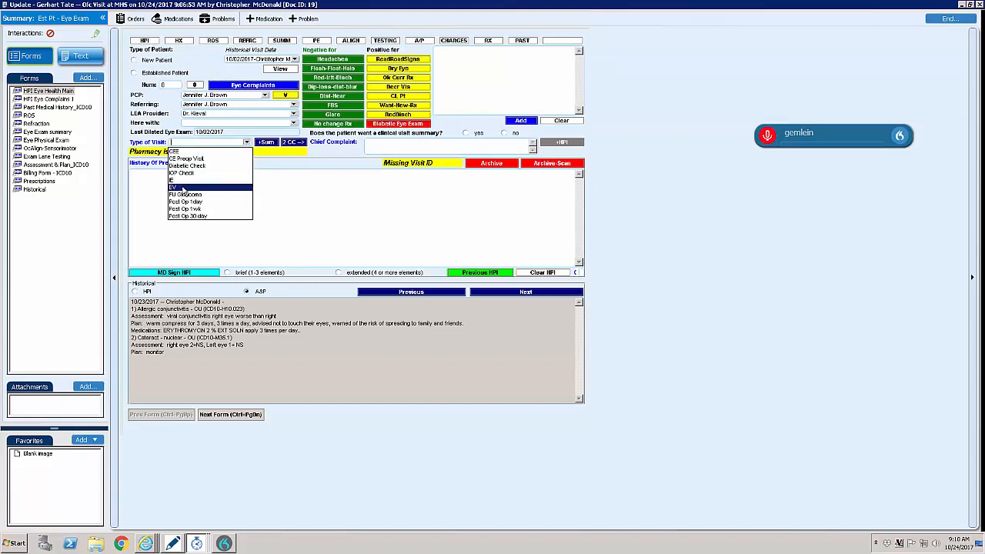
left_click(182, 188)
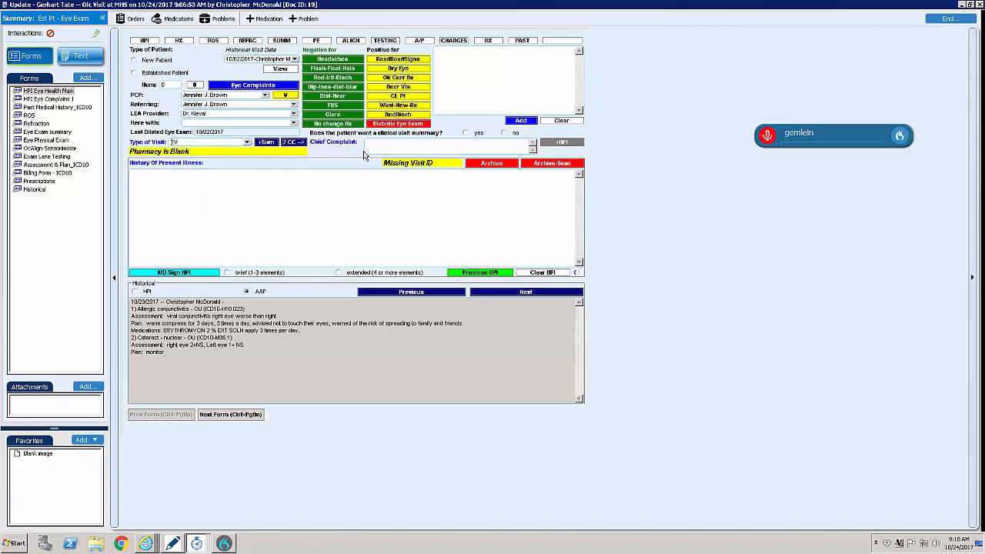
left_click(769, 137)
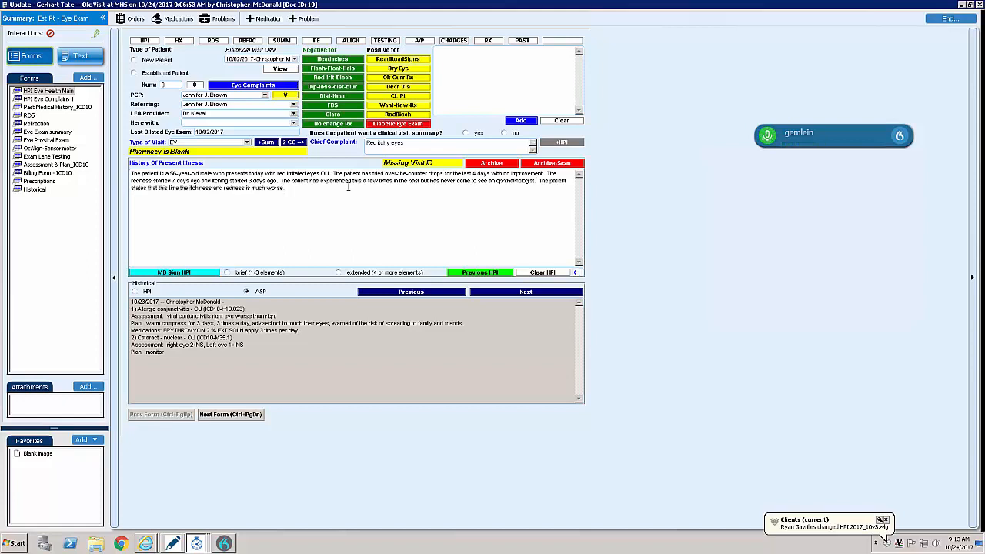
left_click(766, 137)
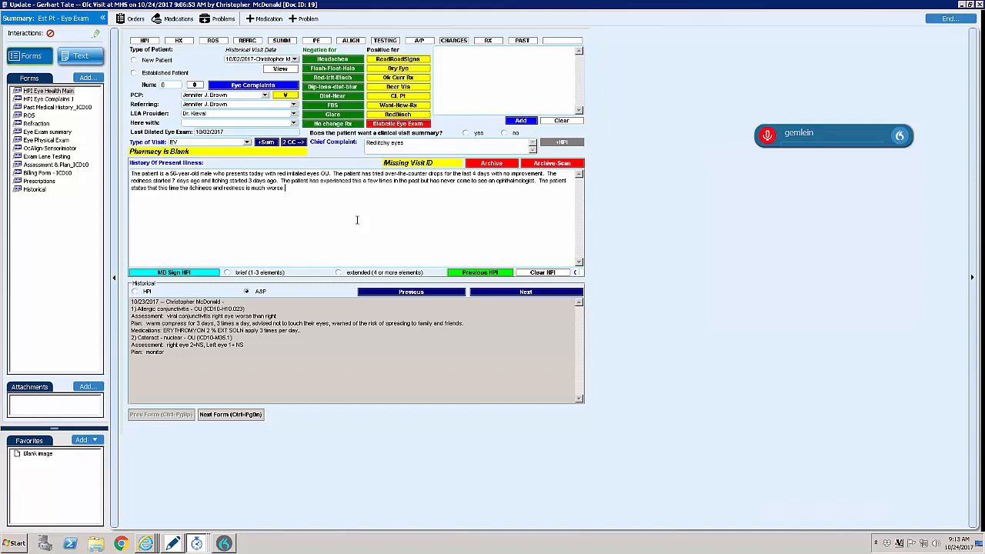
- Mark all histories as reviewed in the Past Medical History form and advance to the Review of Systems
left_click(73, 107)
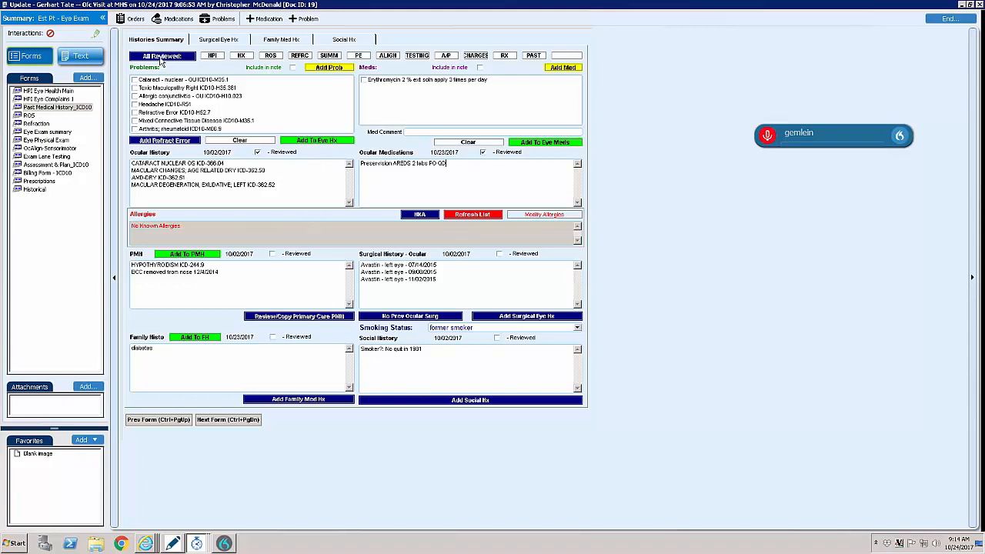
left_click(161, 58)
left_click(231, 420)
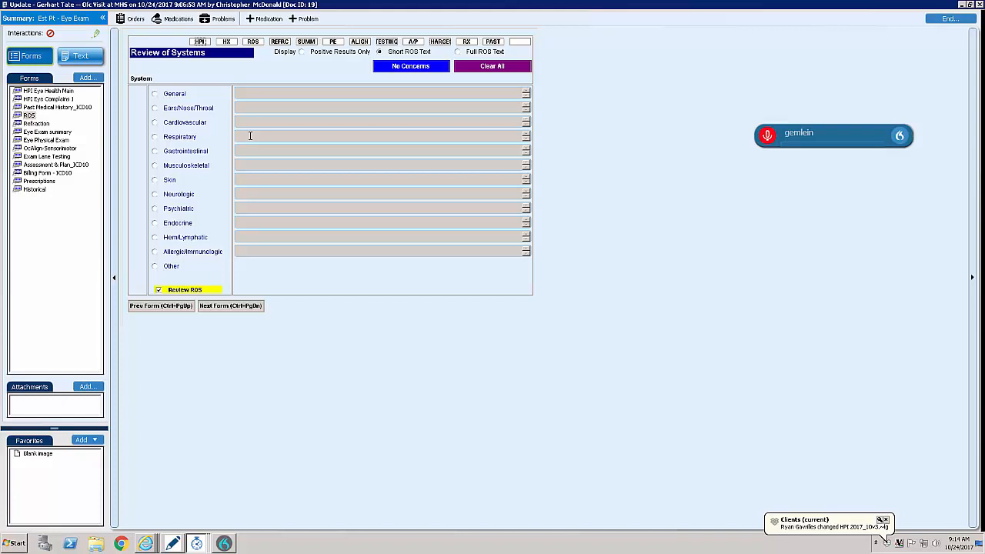
- Record no concerns for all systems, except shortness of breath and chronic cough under Respiratory, and advance to the Refraction form
left_click(415, 68)
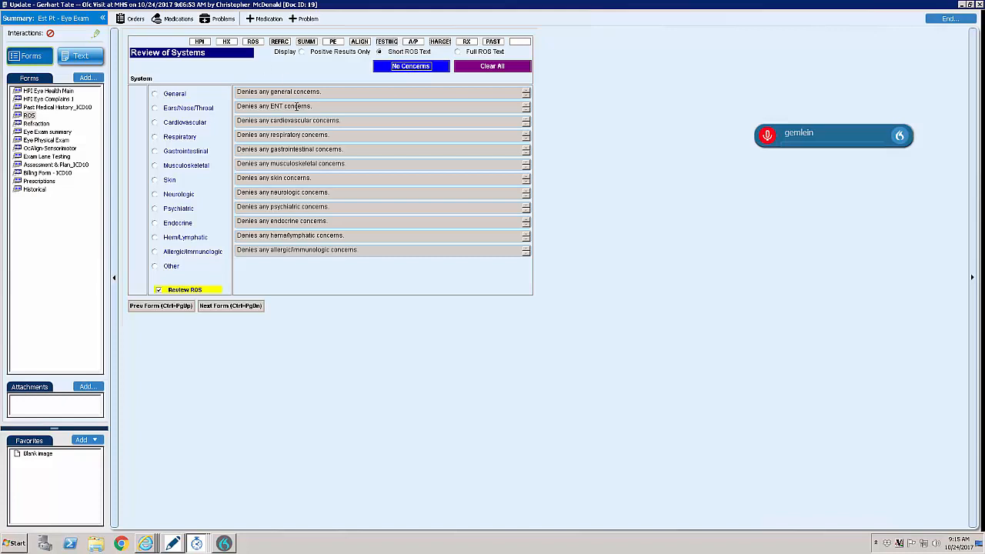
left_click(156, 137)
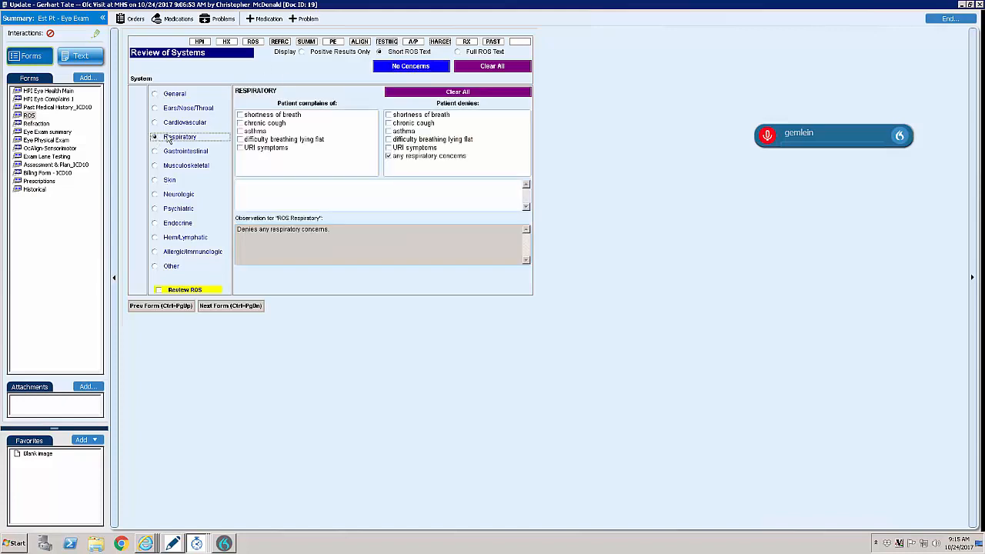
left_click(280, 115)
left_click(277, 124)
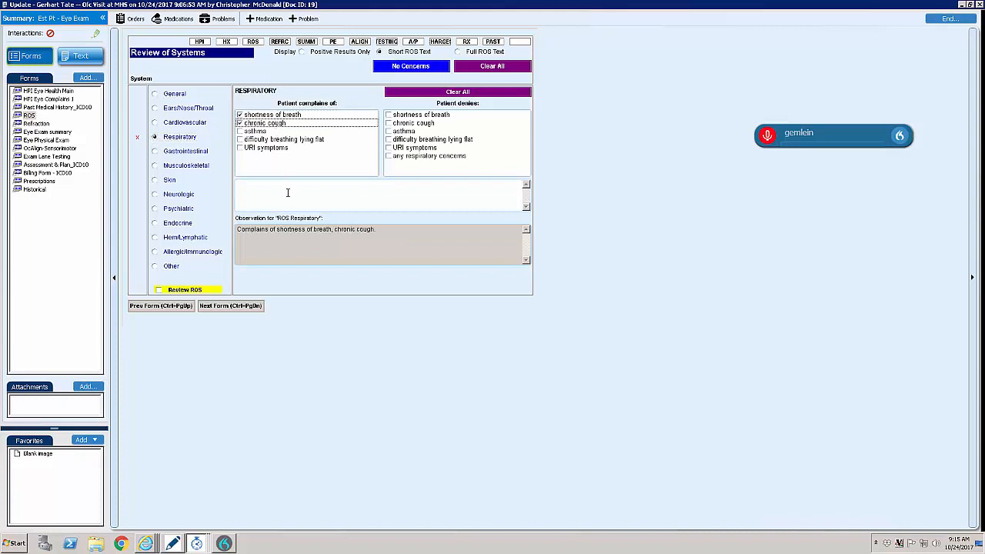
left_click(159, 290)
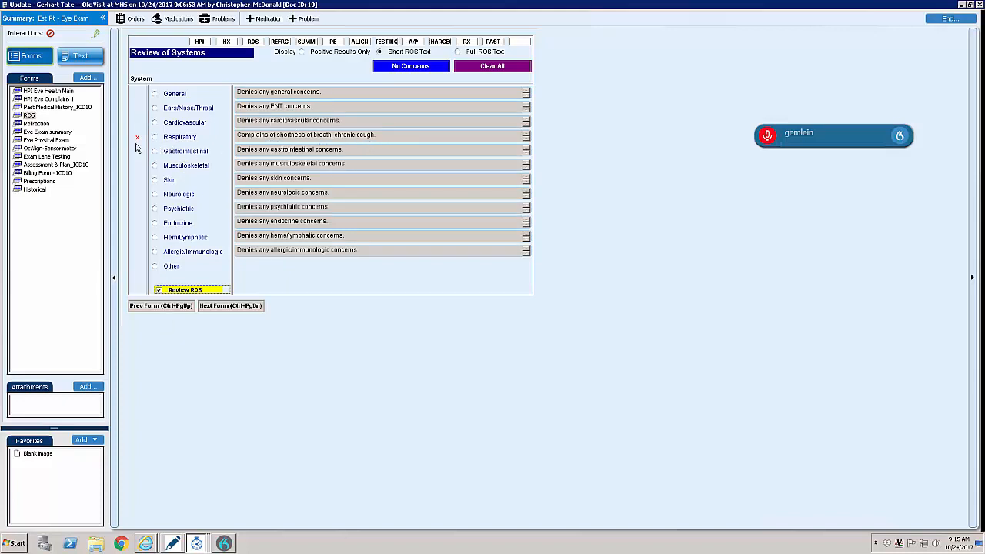
left_click(228, 308)
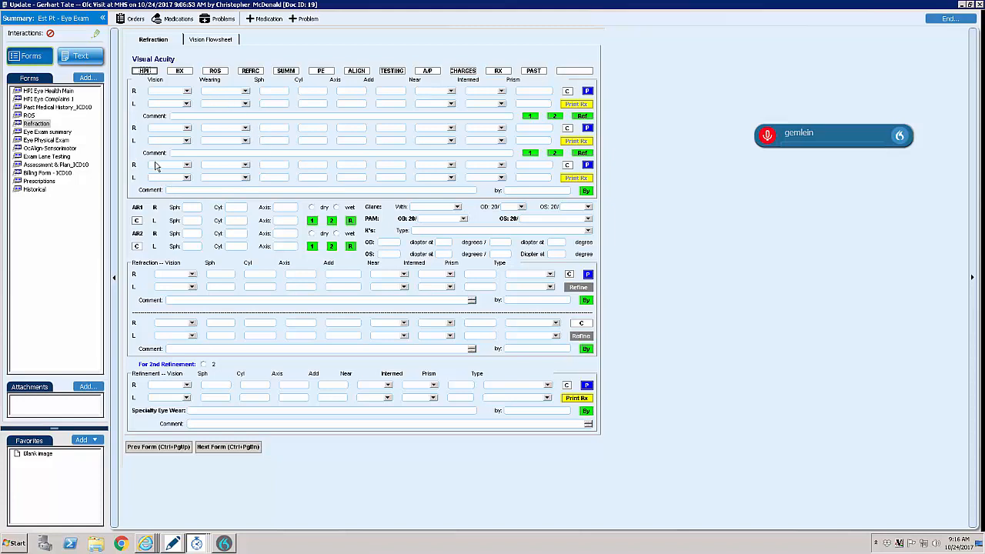
- Enter the right eye's first visual acuity row: vision 20/30, wearing Distance, sphere +2.00, cylinder -1.25, axis 080, add +2.50
left_click(162, 93)
type("20/25")
left_click(248, 91)
type("d")
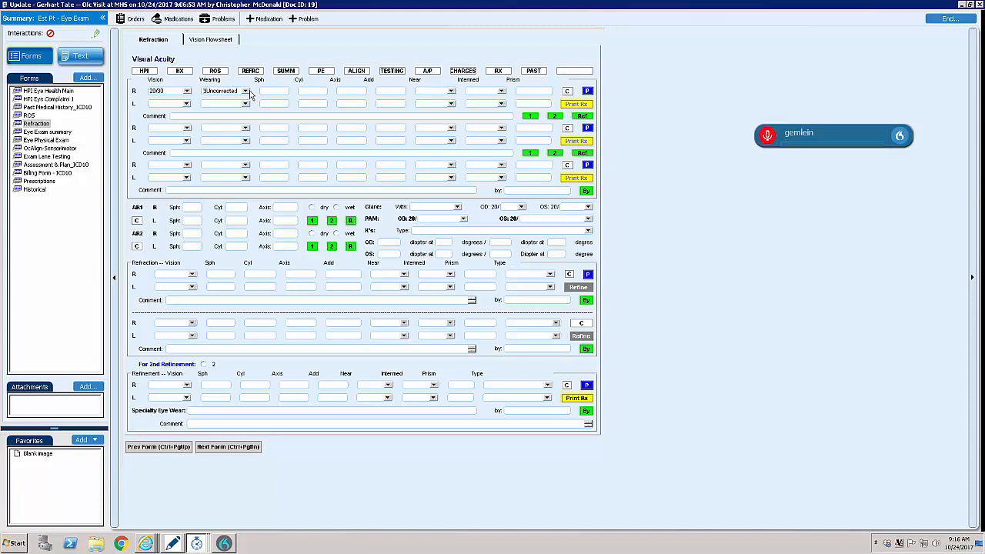
left_click(248, 92)
type("d")
key("Tab")
type("+2.00")
key("Tab")
key("Tab")
type("080")
key("Tab")
type("+2.50")
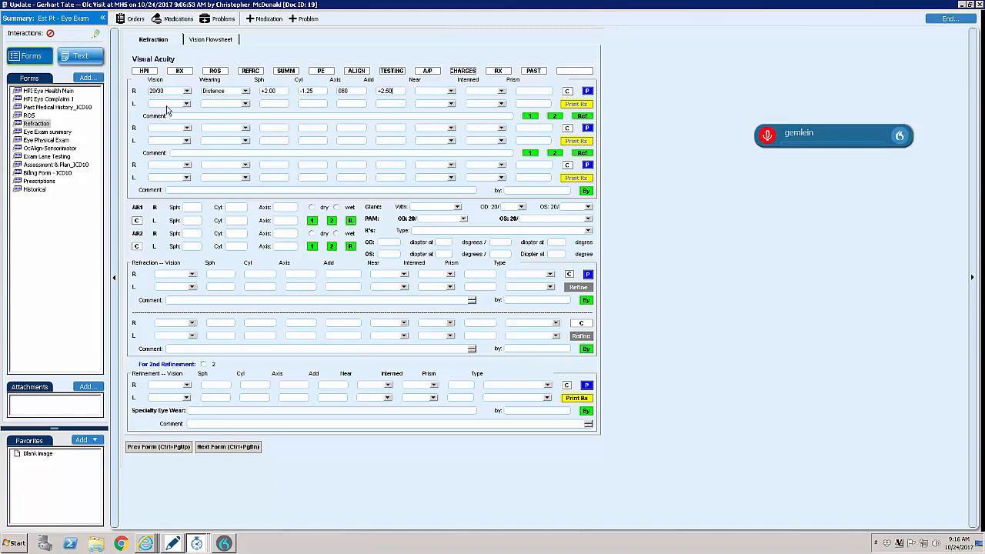
- Enter the left eye's visual acuity as 20/25, Distance, cylinder -1.25, axis 090, and clear the first set of both eyes' values
left_click(166, 106)
type("20/25")
key("Tab")
type("Distance")
key("Tab")
key("Tab")
type("-1.25")
type("090")
key("Tab")
type("+1")
left_click(567, 90)
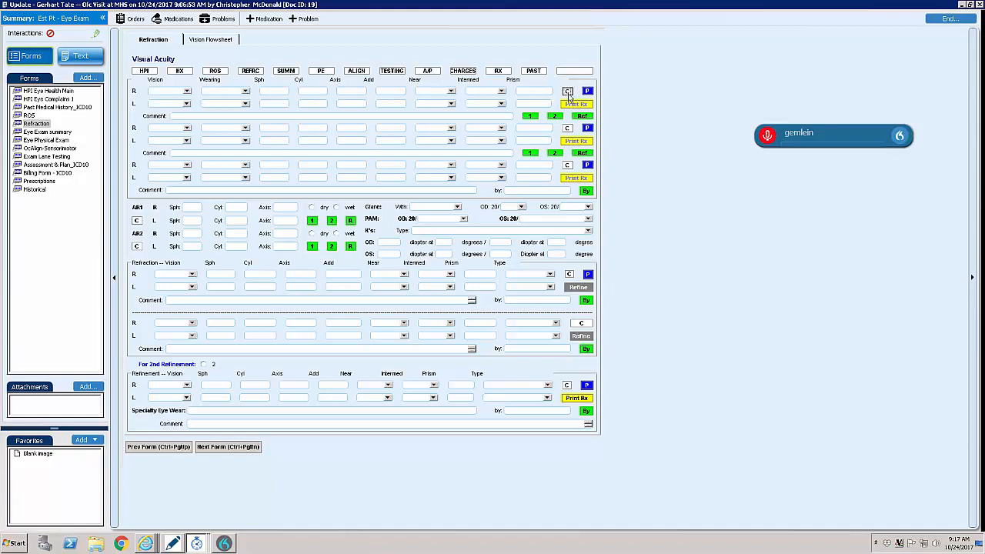
- Load the previous visit's values into the first visual acuity set, with right-eye wearing as Distance, and copy them to the first refraction
left_click(588, 91)
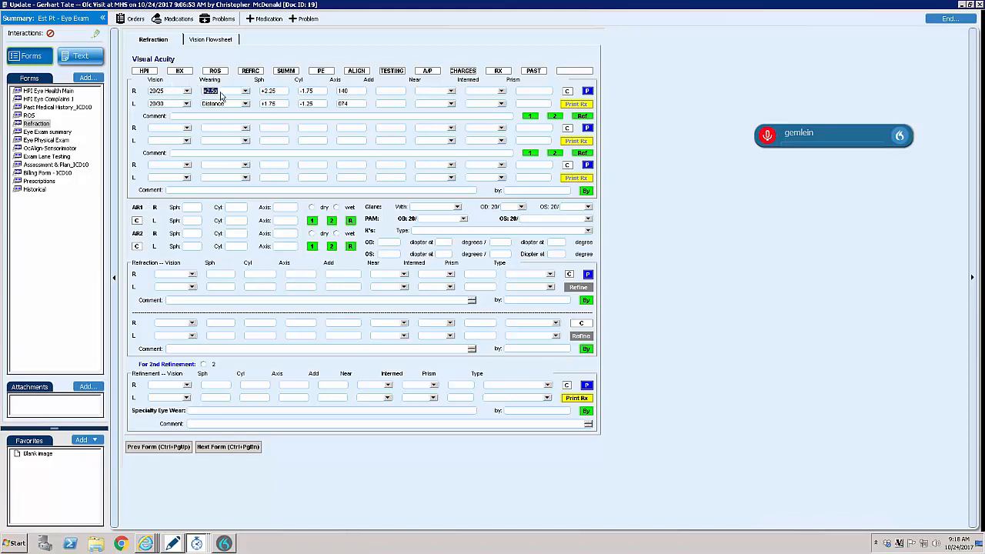
key("Tab")
left_click(532, 118)
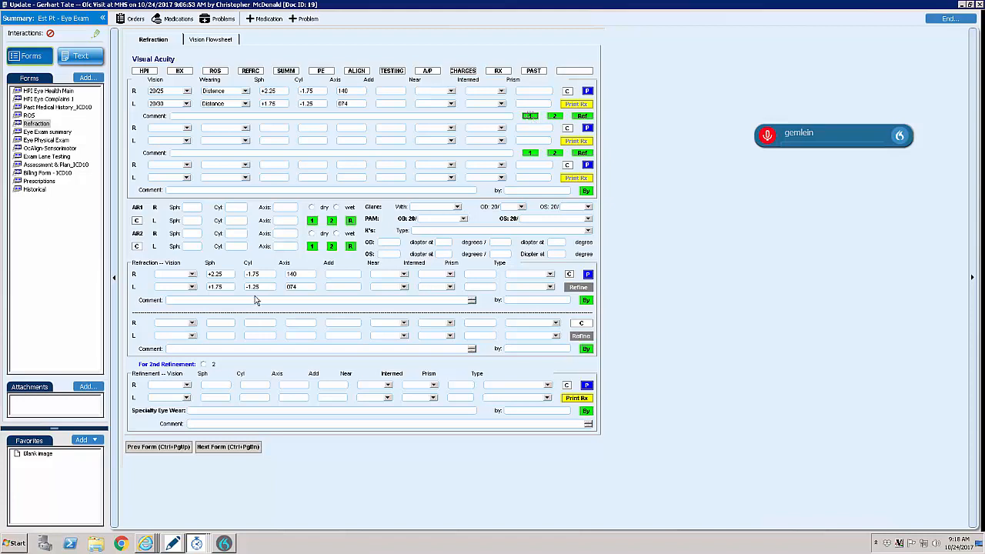
- Set the right eye's first refraction to vision 20/20, sphere +2.50 and axis 080
left_click(182, 278)
type("N/A")
type("20/20")
key("Tab")
type("+2.50")
key("Tab")
- Set the left eye's first refraction to vision 20/25, sphere +2.00 and cylinder -1.50
key("Tab")
type("0")
left_click(171, 289)
scroll(171, 290, "down", 1)
scroll(173, 292, "down", 2)
key("Tab")
key("BackSpace")
key("BackSpace")
type("2")
key("Tab")
key("BackSpace")
key("Tab")
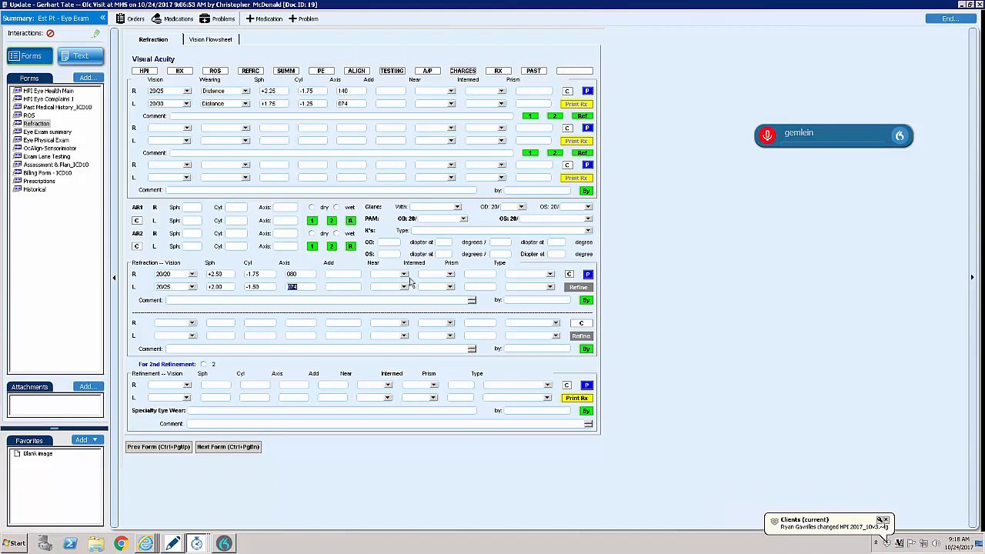
- Stamp the first refraction with the examiner's name, copy it to the refinement, and advance to the Eye Exam summary
left_click(587, 300)
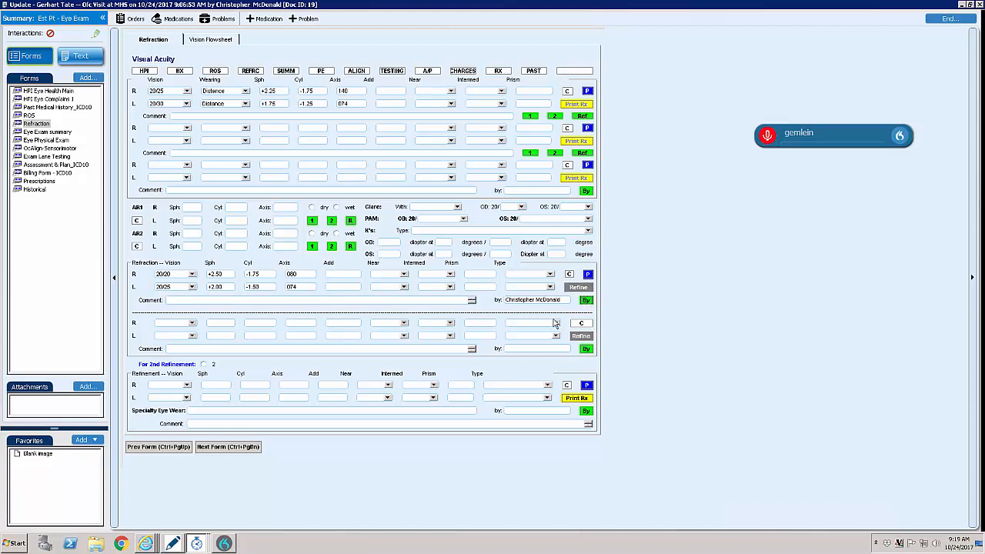
left_click(579, 287)
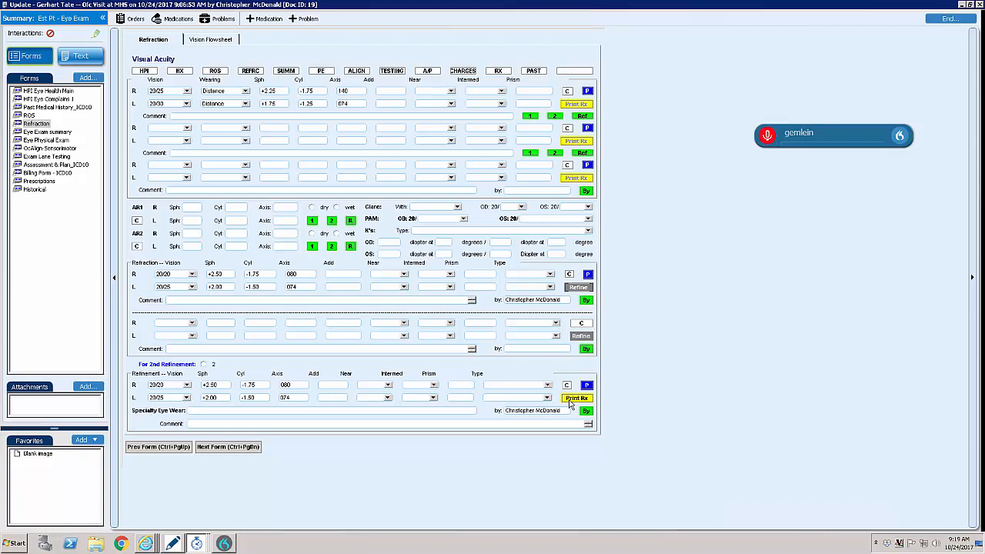
left_click(228, 448)
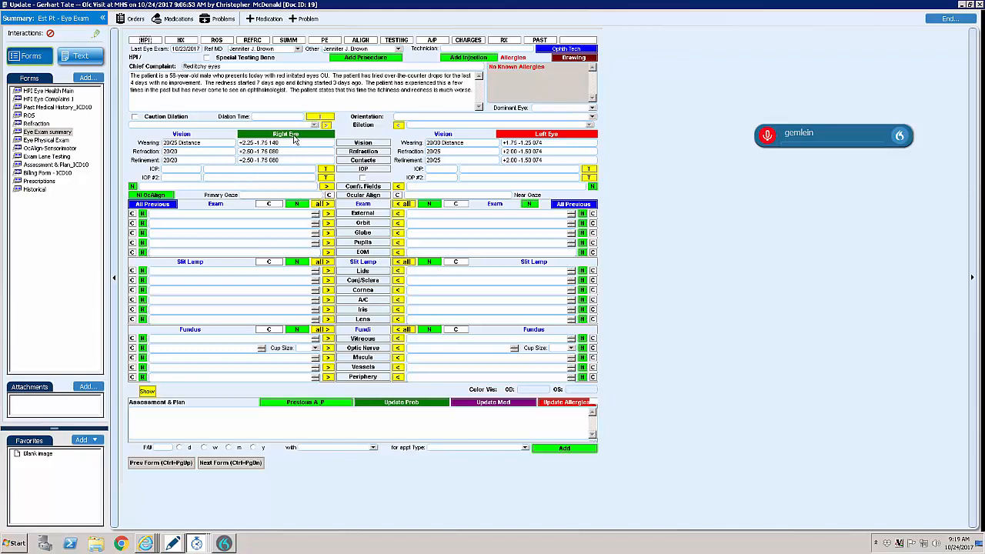
- Flag caution dilation, stamp the current dilation time, and set orientation to "Alert and oriented x3" and right-eye dilation to Myd 1.0% & Phnyl 2.5%
left_click(156, 117)
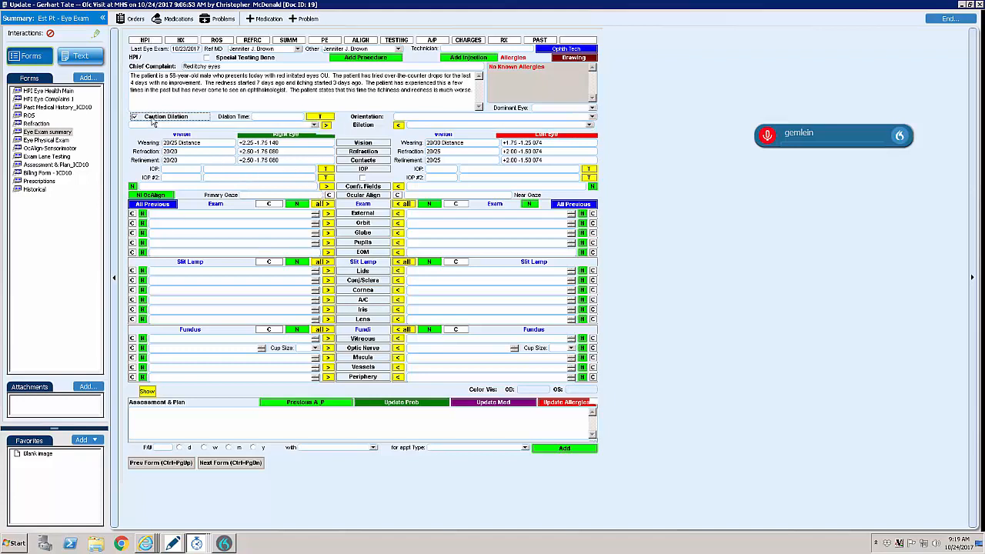
left_click(320, 116)
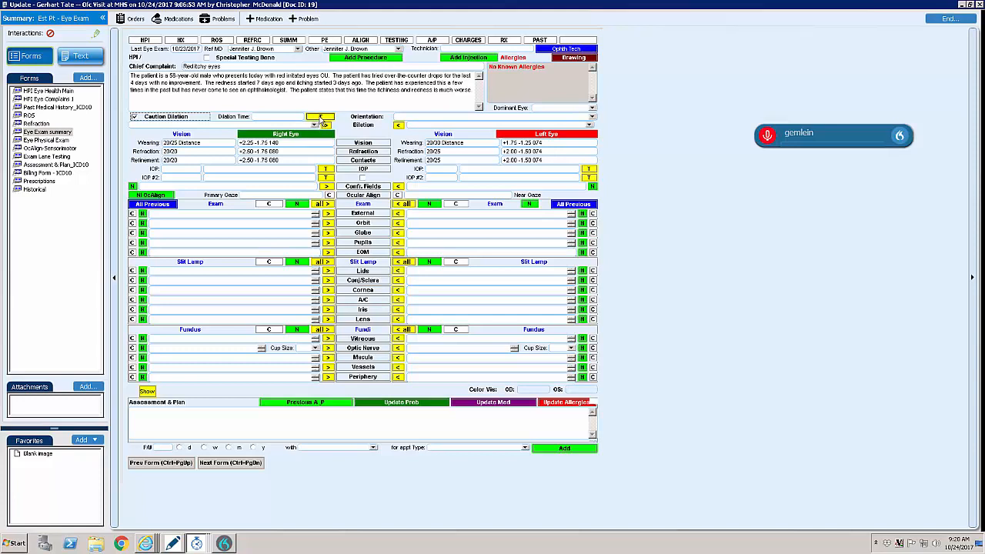
left_click(592, 116)
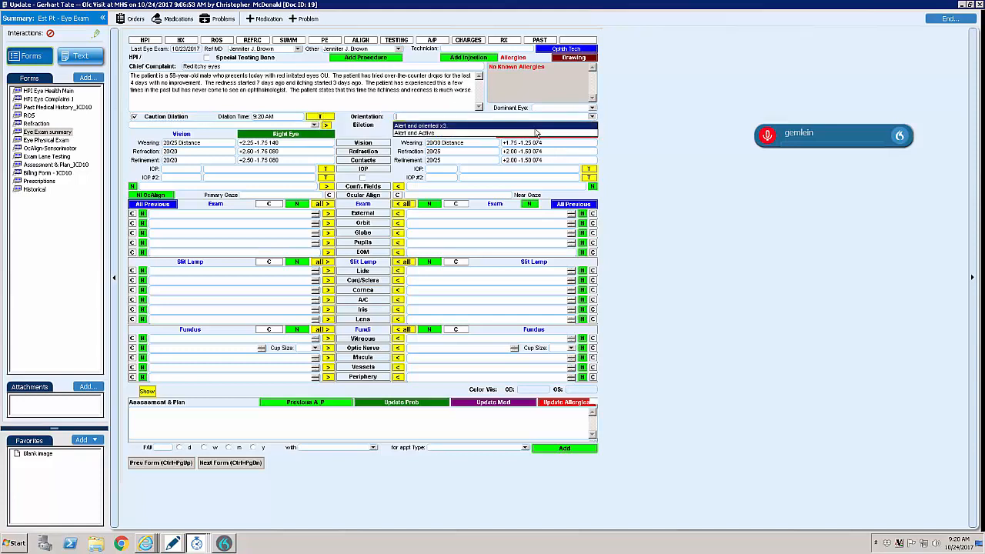
left_click(536, 127)
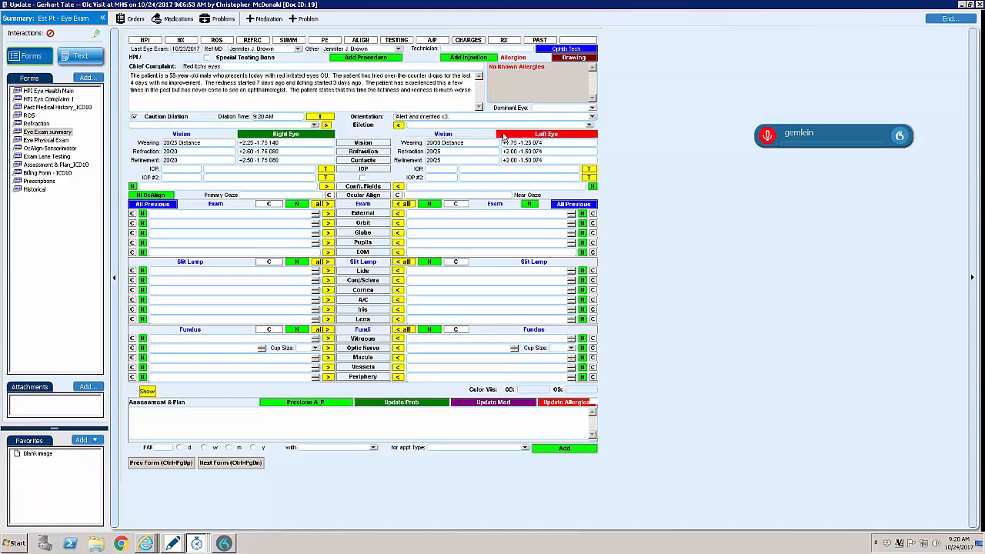
left_click(314, 126)
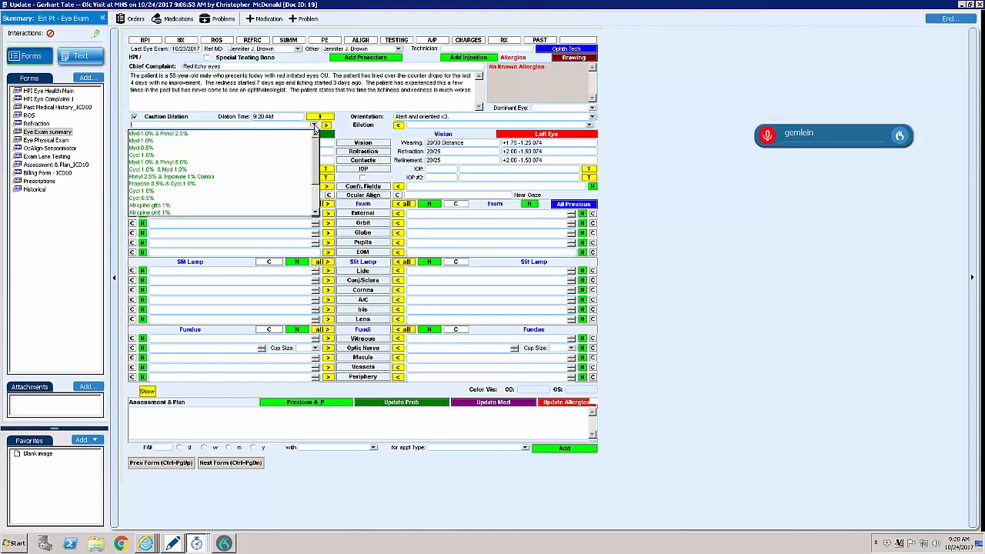
left_click(241, 135)
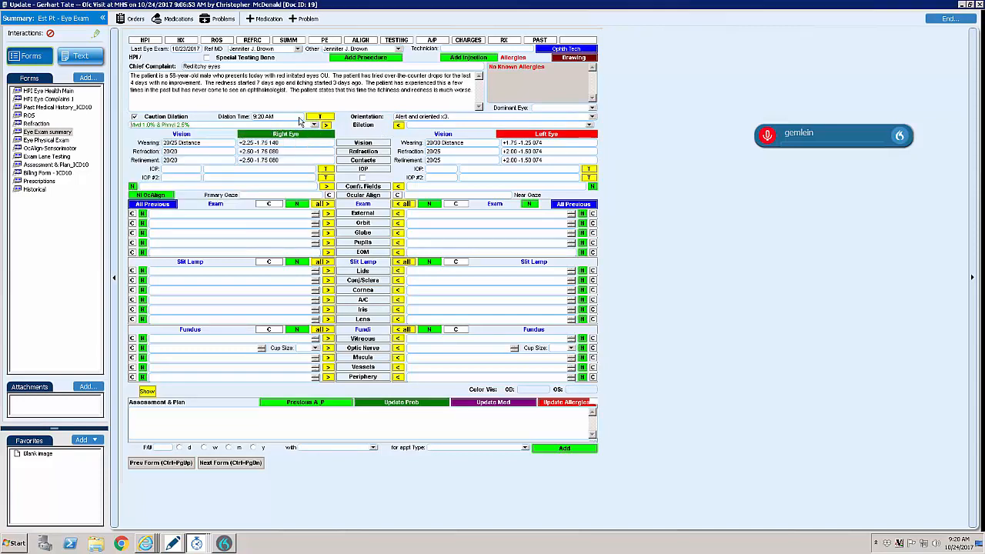
- Copy the right-eye dilation drops to the left eye and record time-stamped IOPs of 15 right and 14 left
left_click(326, 125)
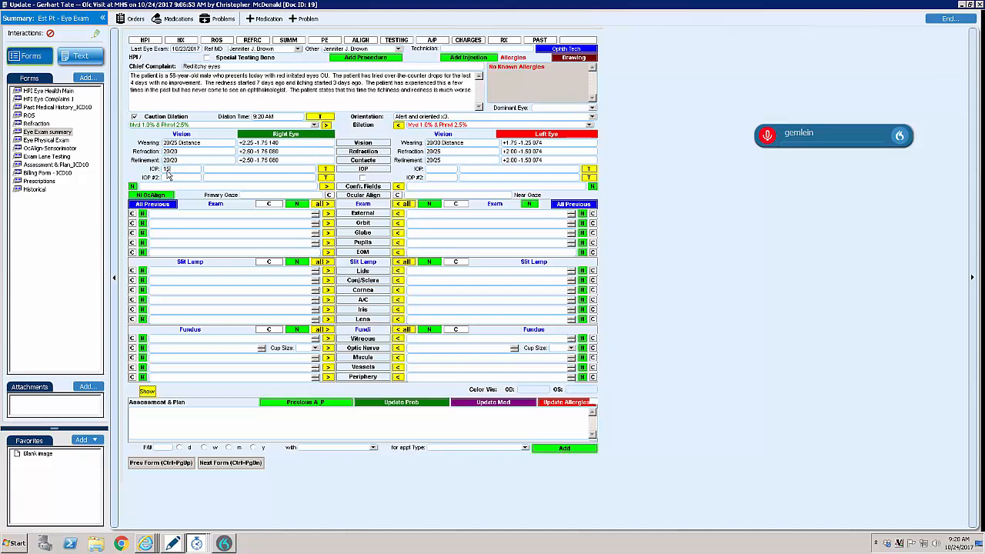
left_click(326, 169)
left_click(589, 169)
- Set the right eye's confrontation fields to Full and pupils to "PERRL, no APD", copying both findings to the left eye
left_click(134, 187)
left_click(326, 186)
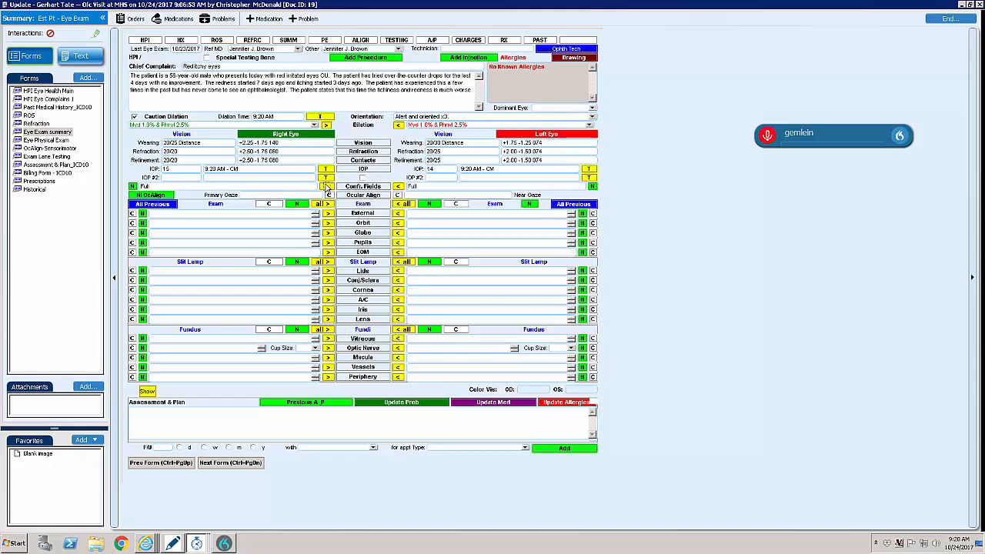
left_click(142, 243)
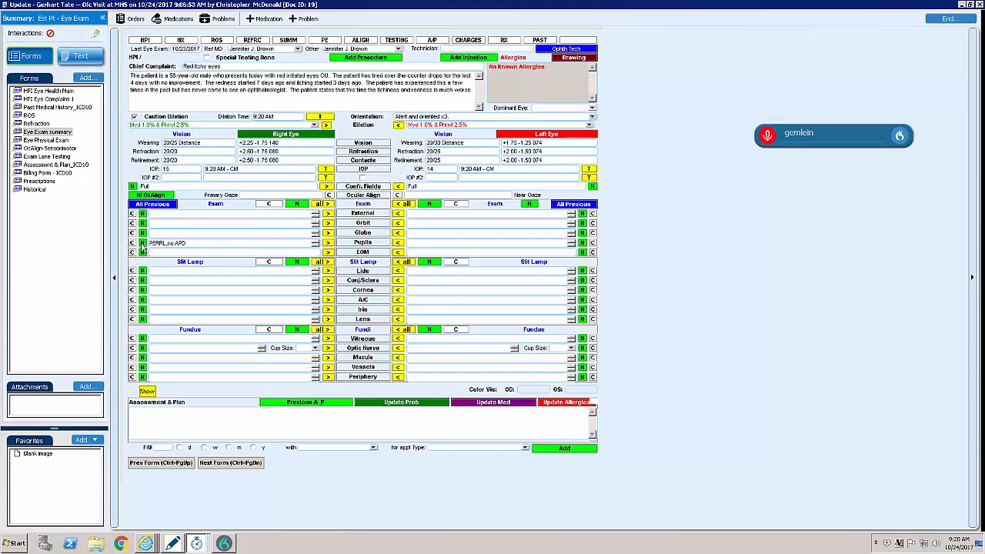
left_click(327, 244)
- End the visit update, route the document to yourself, and put it on hold
left_click(950, 20)
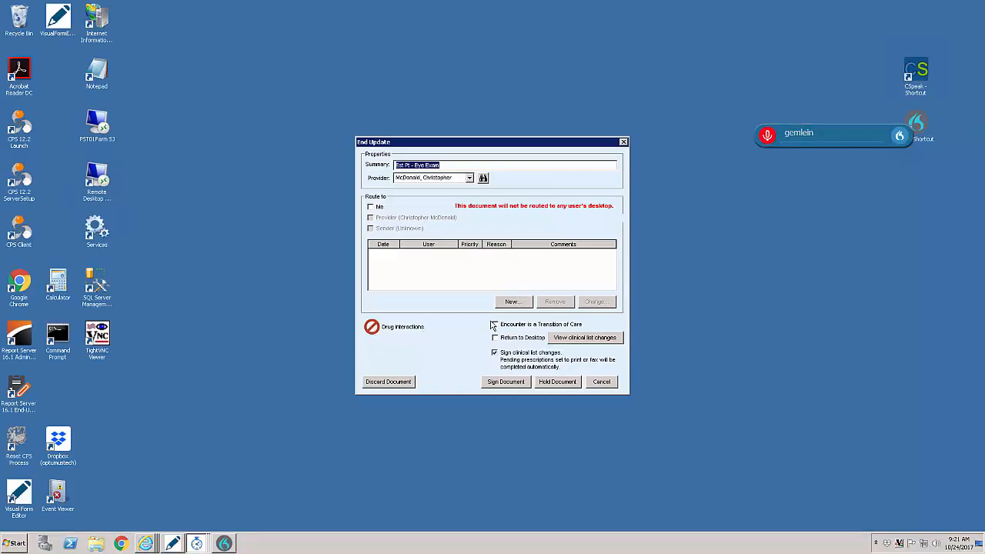
left_click(380, 208)
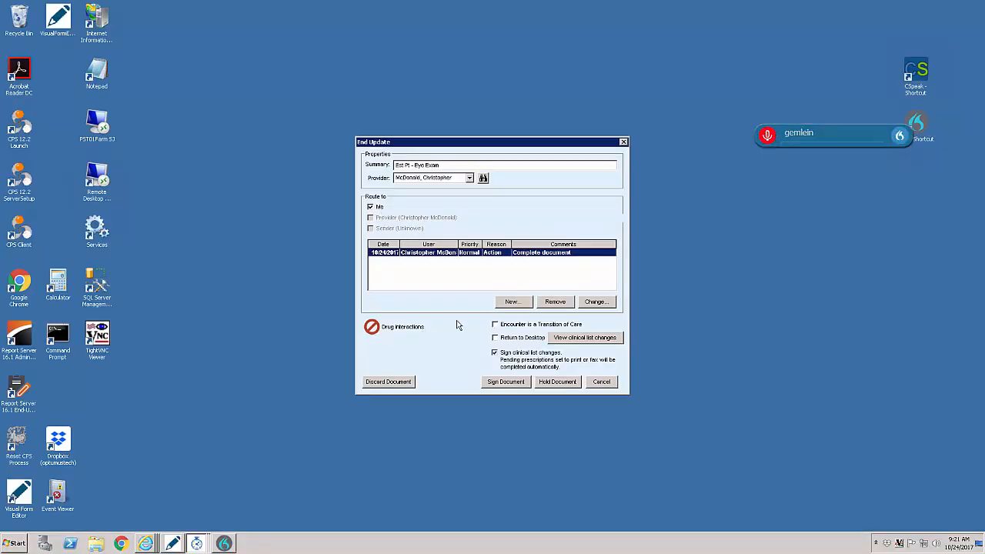
left_click(563, 385)
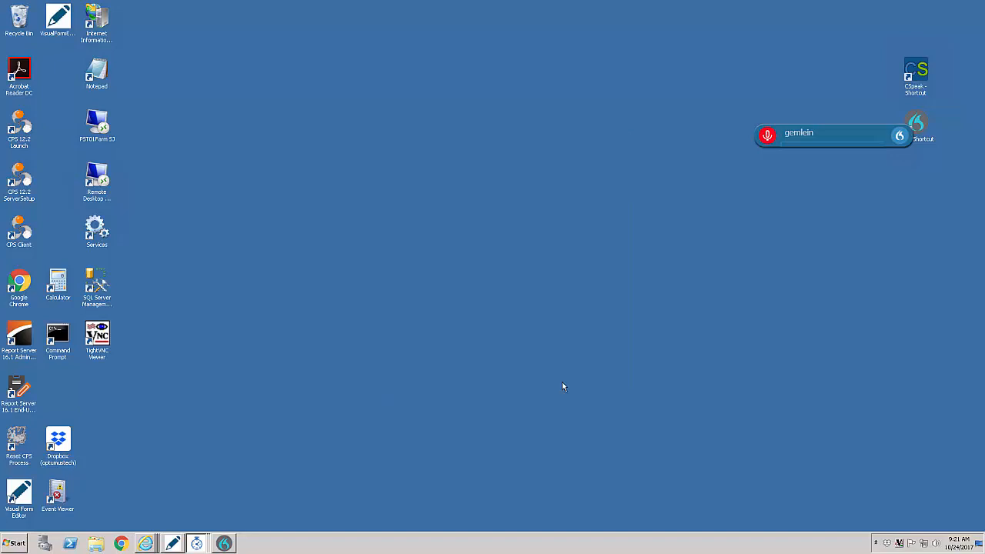
- Reopen the same patient's chart in Centricity Practice Solution and open the on-hold 10/24/2017 eye exam document for editing
mouse_move(197, 543)
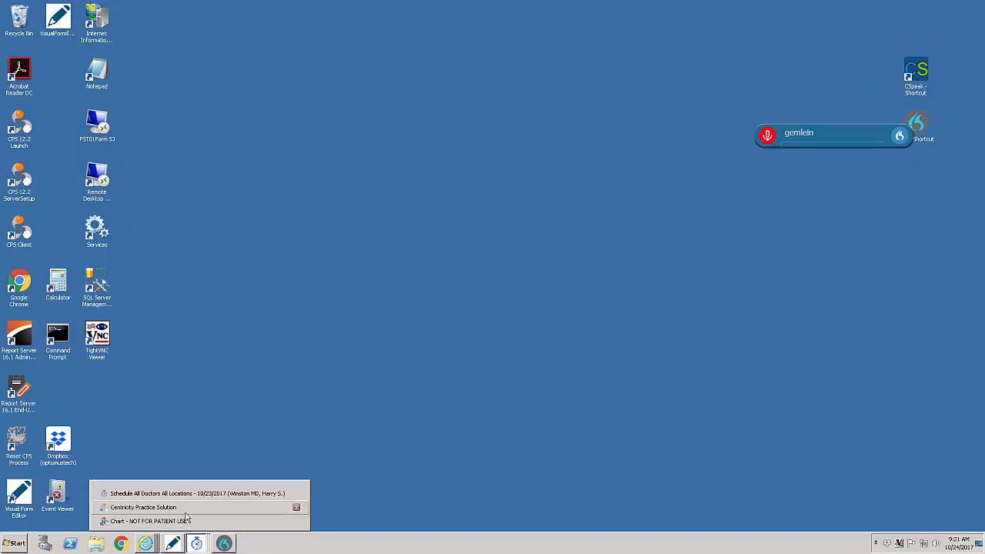
left_click(185, 508)
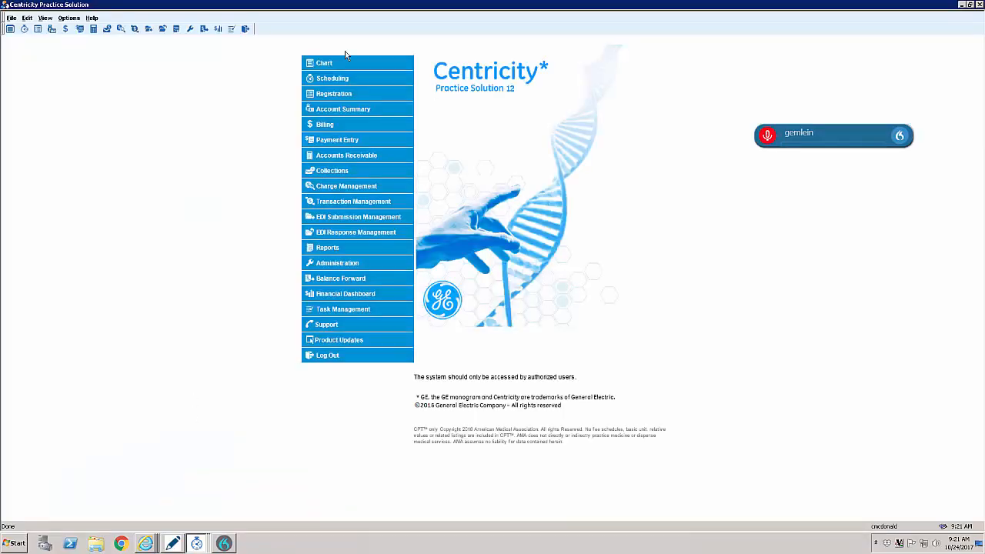
left_click(346, 66)
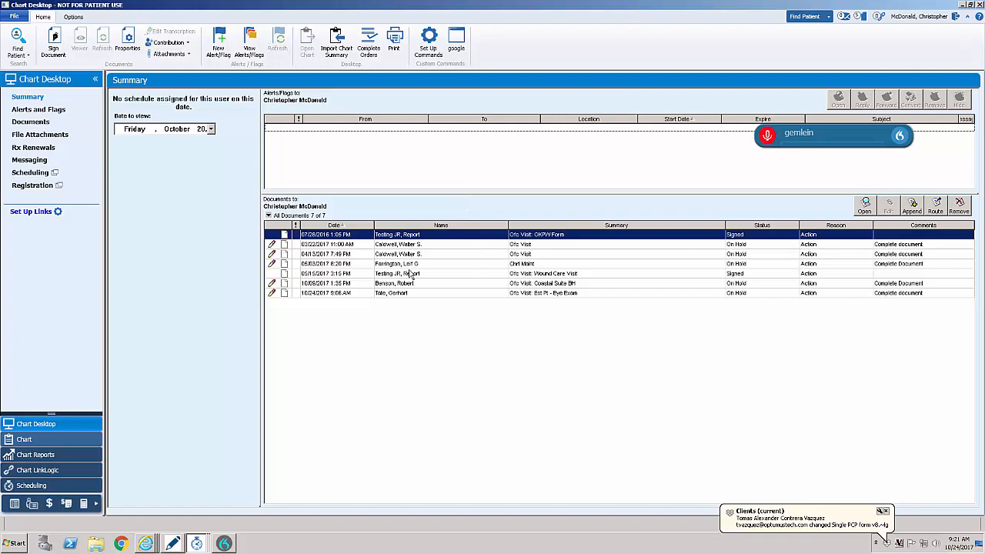
left_click(19, 55)
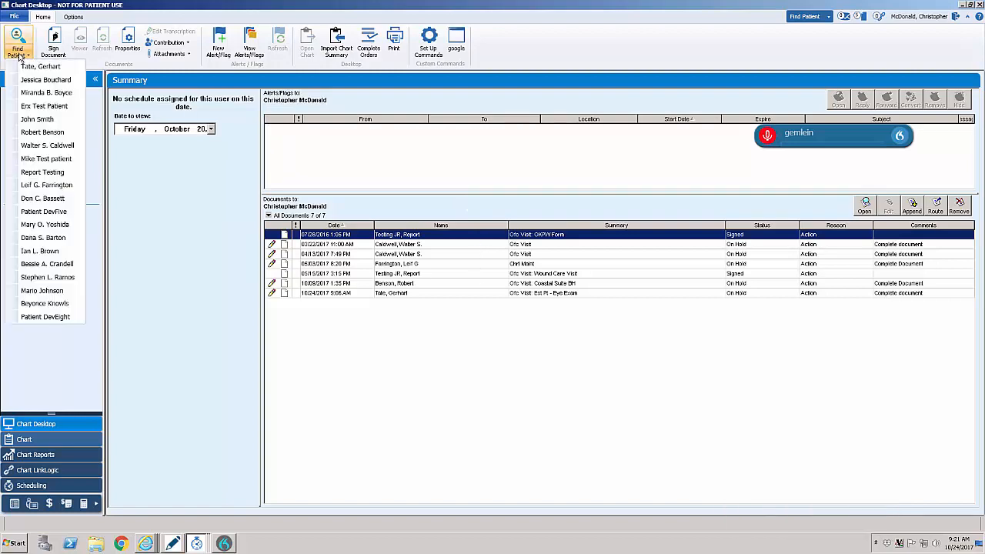
left_click(23, 66)
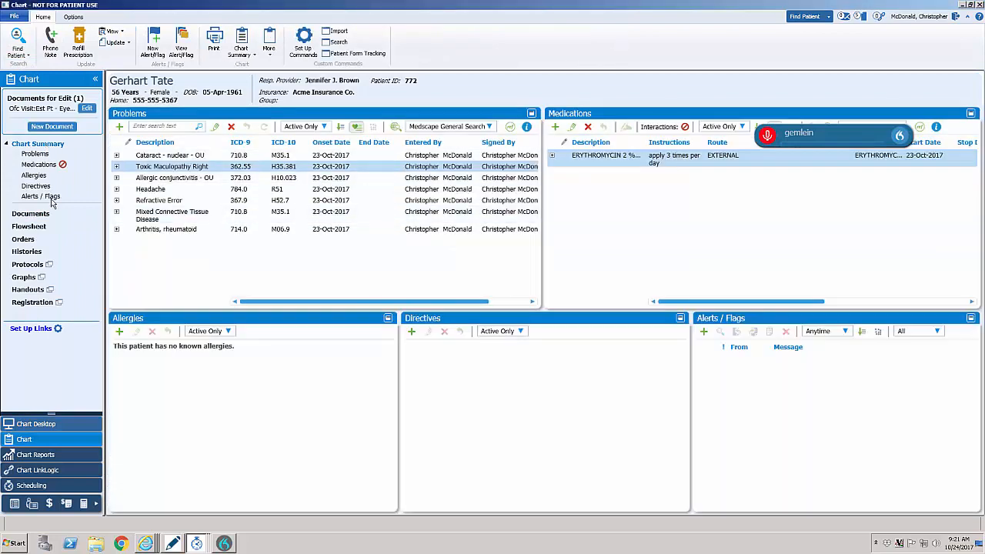
left_click(31, 214)
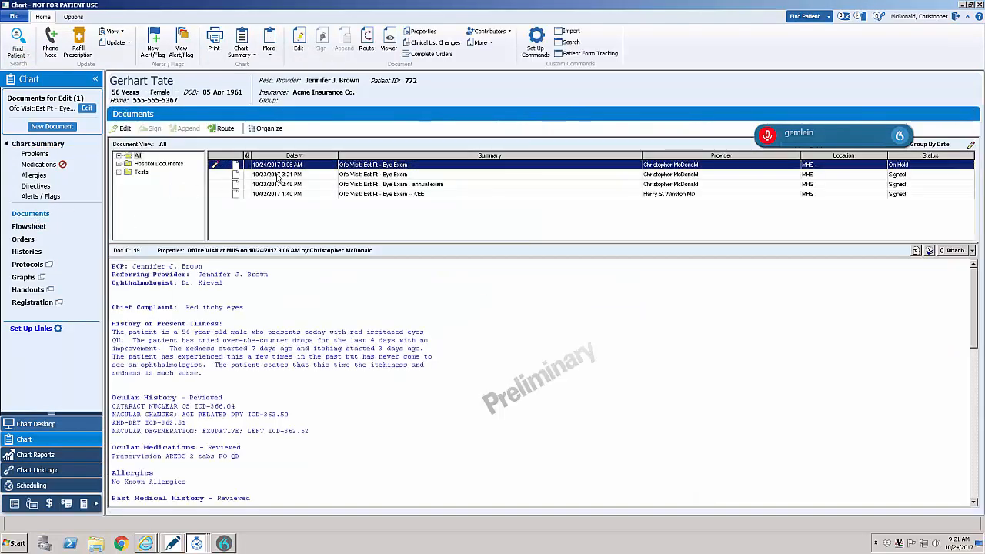
double_click(350, 165)
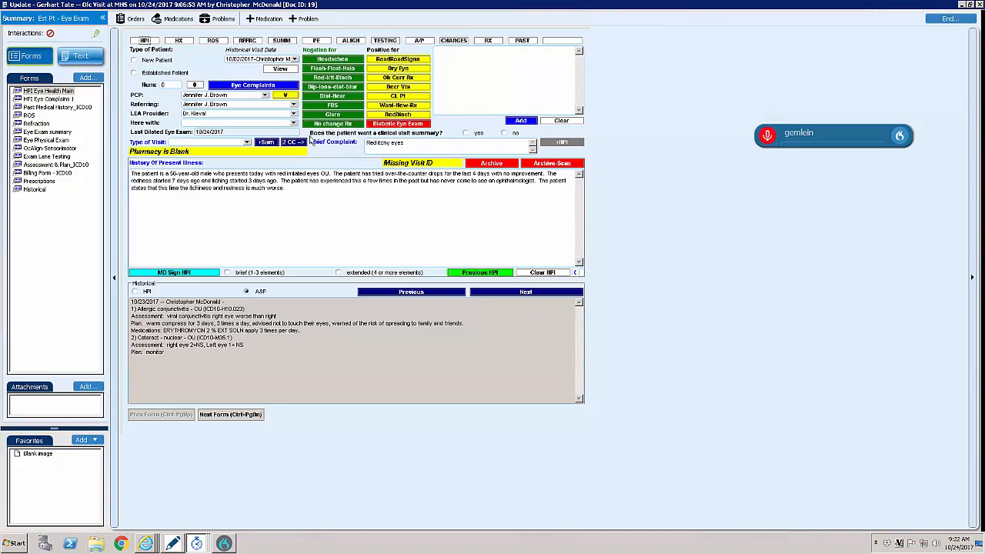
- Review the present illness history, the 10/23/2017 assessment and plan, and the historical eye exam findings
left_click_drag(302, 192, 126, 175)
left_click(317, 188)
left_click_drag(258, 346, 123, 300)
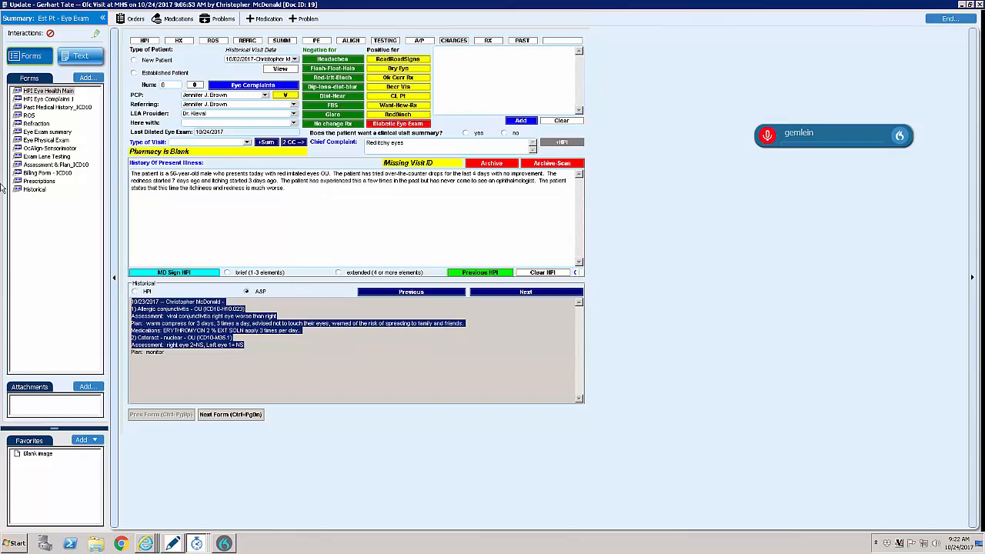
left_click(30, 189)
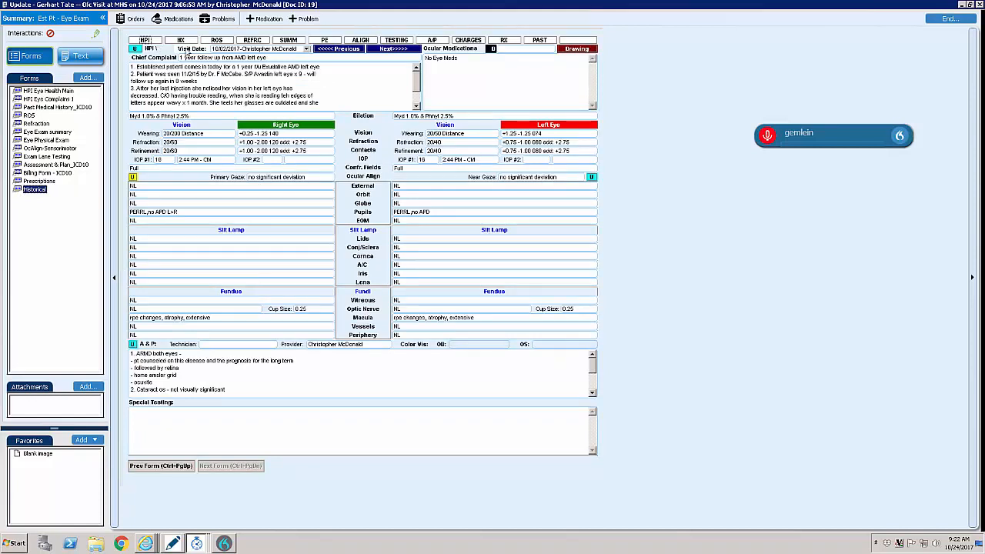
left_click(356, 51)
- Carry all previous findings into the Eye Exam summary and replace the External finding with "lids look swollen" for both eyes
left_click(292, 41)
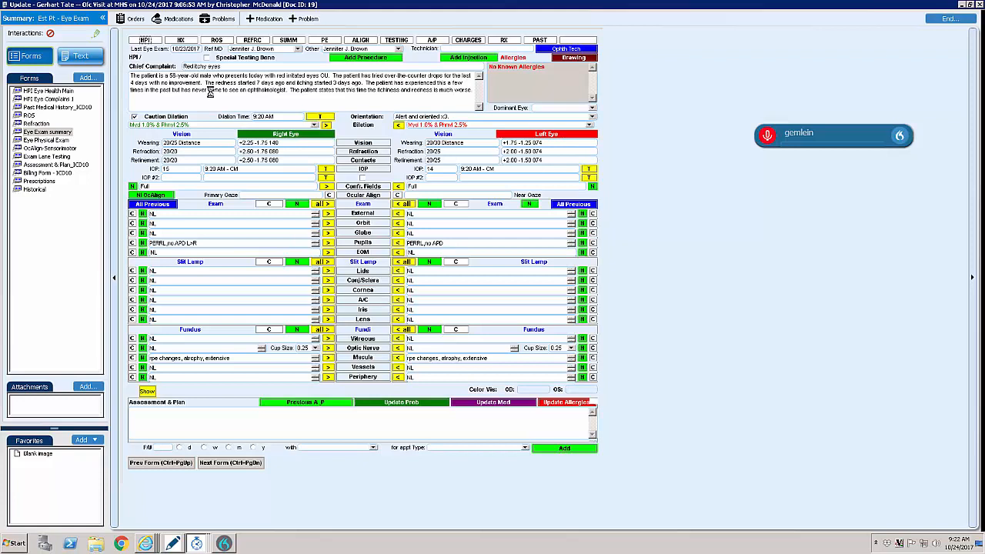
left_click_drag(183, 216, 109, 226)
type("lids look sw")
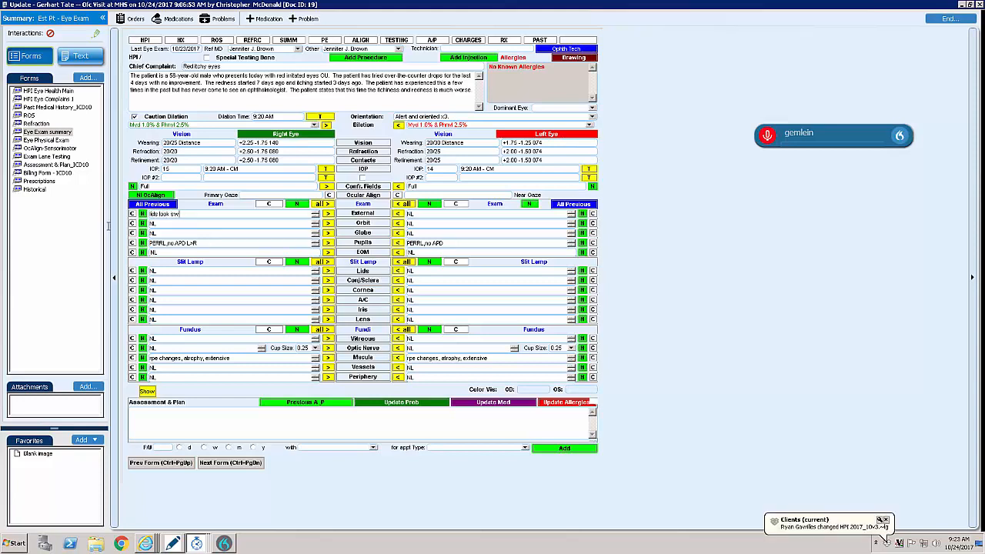
type("ollen")
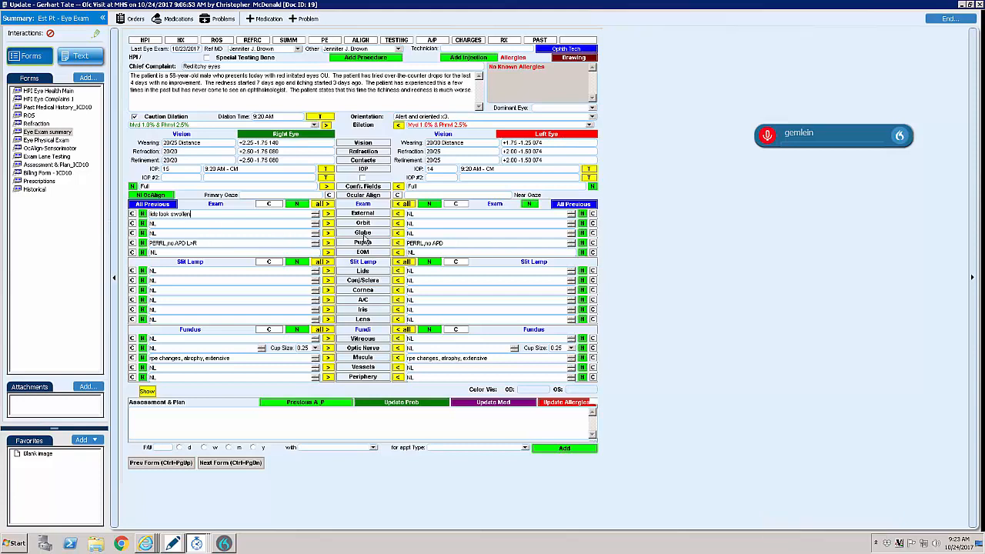
left_click(328, 214)
- Record the slit lamp Lids finding as "crusting, redness" for the right eye and copy it to the left eye
key("Tab")
type("crusting, redness")
left_click(328, 273)
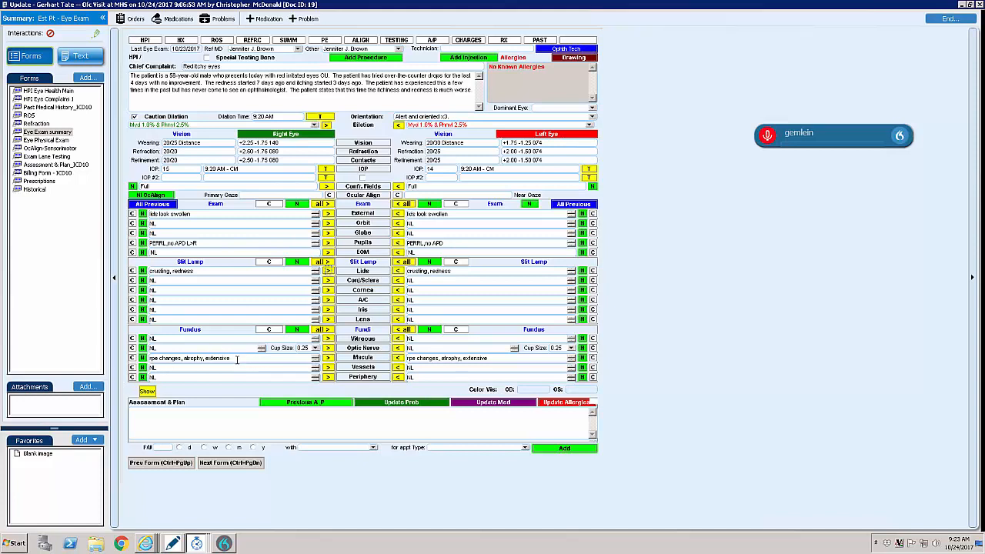
- Replace the right eye's Macula finding with a note beginning "update that as we"
left_click_drag(231, 359, 124, 375)
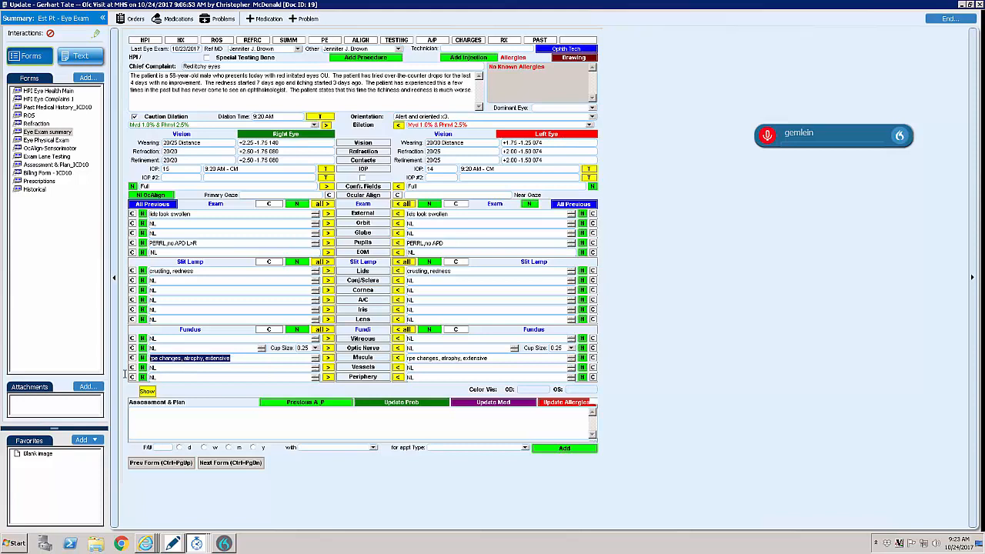
type("update that")
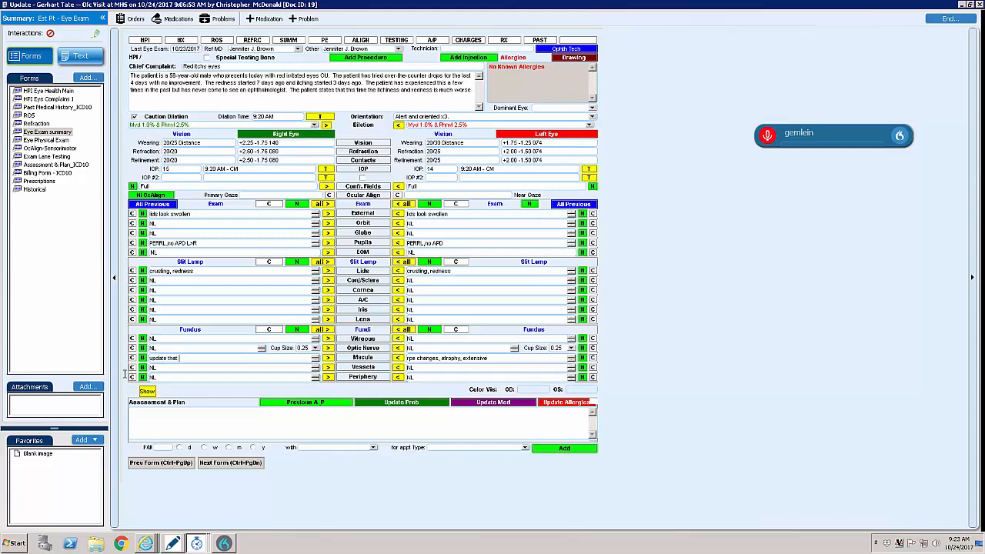
type(" as well")
- In the Assessment & Plan form, select Allergic conjunctivitis - OU and the erythromycin medication, and dictate the assessment comparing right with left
left_click(432, 41)
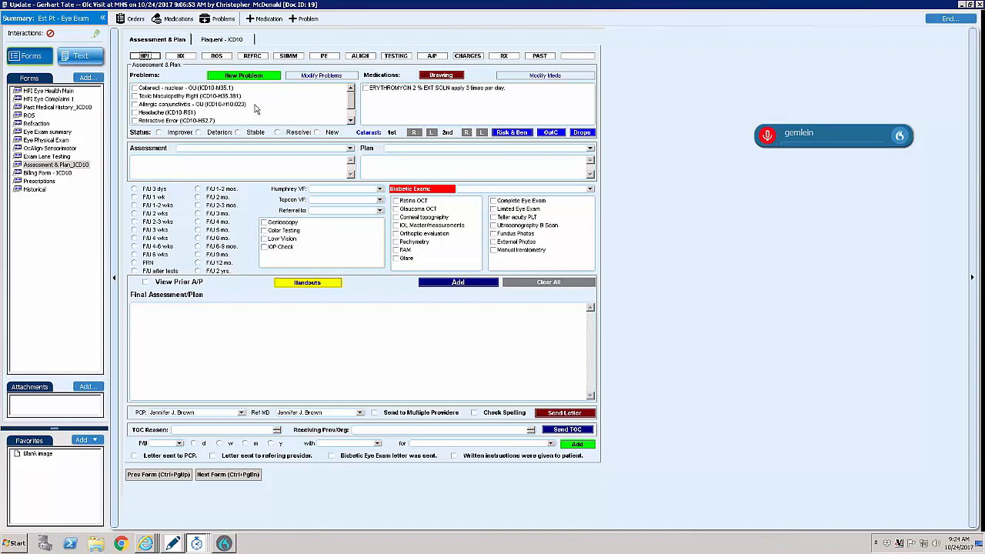
left_click(193, 107)
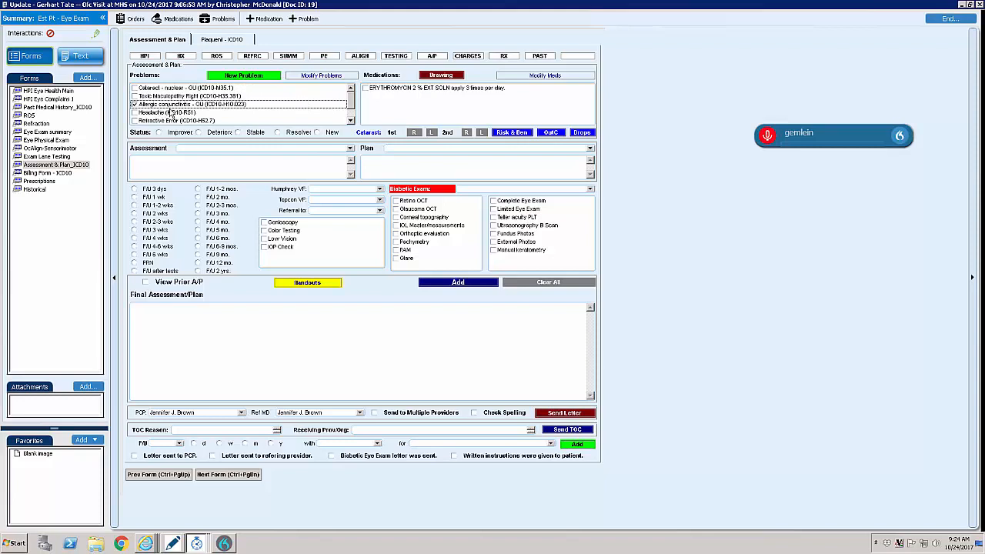
left_click(183, 164)
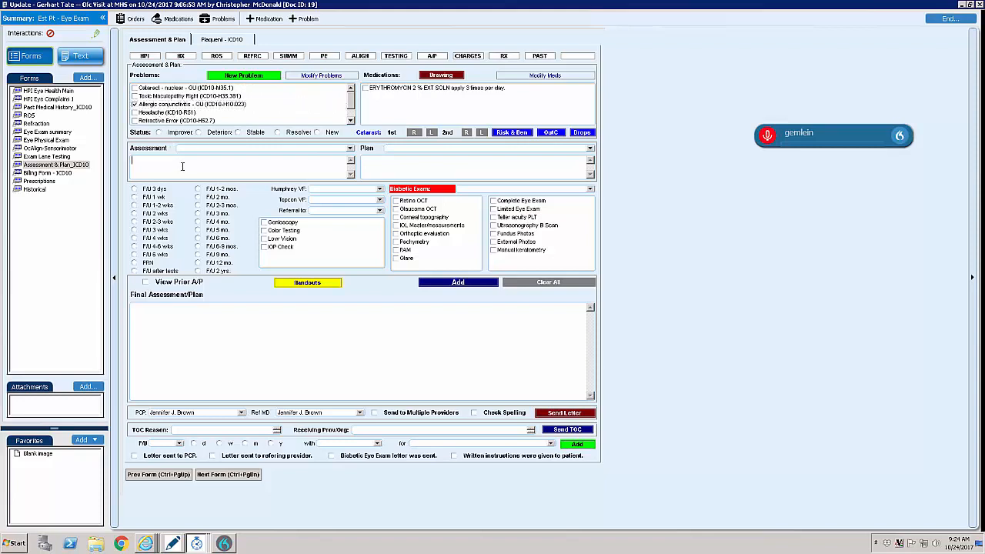
left_click(767, 139)
left_click(378, 90)
left_click(768, 136)
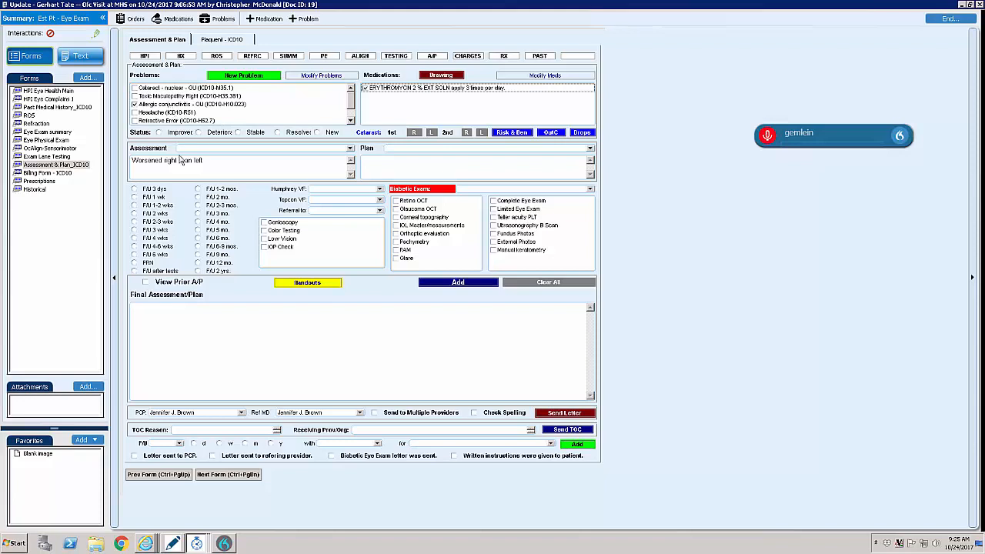
- Correct the dictated conjunctivitis assessment to read "Worse in right than left"
left_click(162, 160)
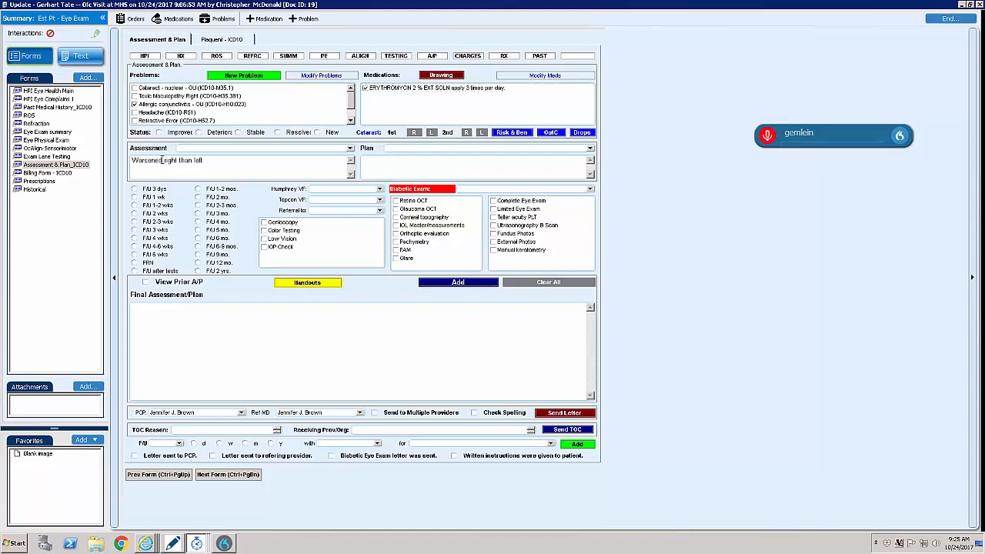
key("BackSpace")
key("BackSpace")
key("BackSpace")
type("in")
- Add the plan "warm compress for 3 days, 3 times a day, advised not to touch their eyes, warned of the risk of spreading to family and friends."
type("warm compress for 3 days, 3 times a day, advised not to touch their eyes, warned of the risk of spreading to family and friends.")
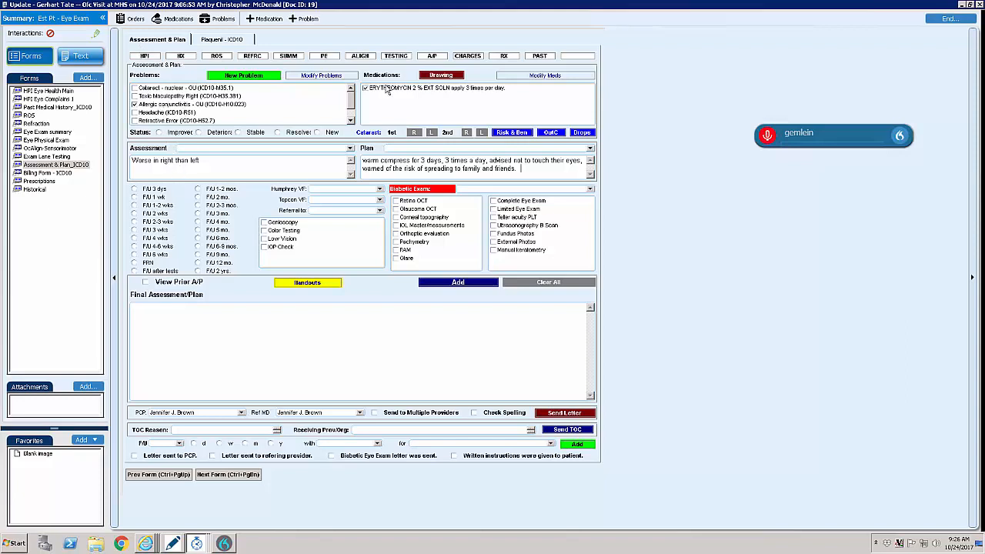
left_click(454, 284)
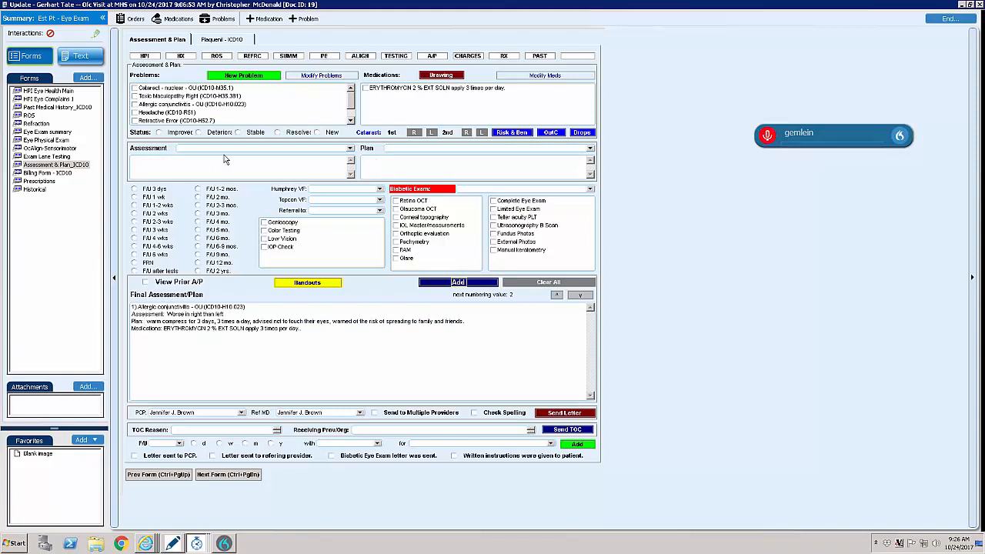
- Add Cataract - nuclear - OU to the final assessment with "left eye 2+ right eye 1+ NS" and plan "follow"
left_click(162, 91)
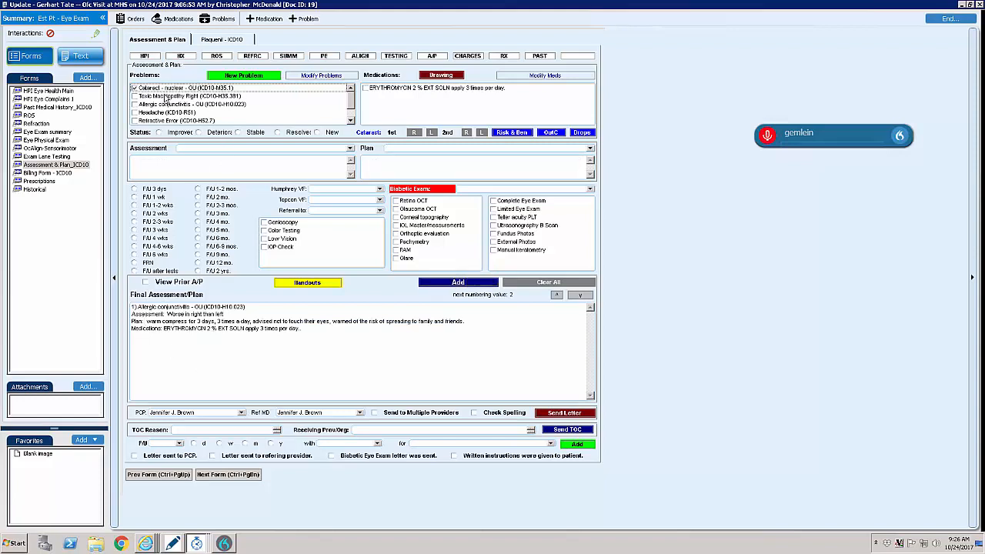
left_click(167, 163)
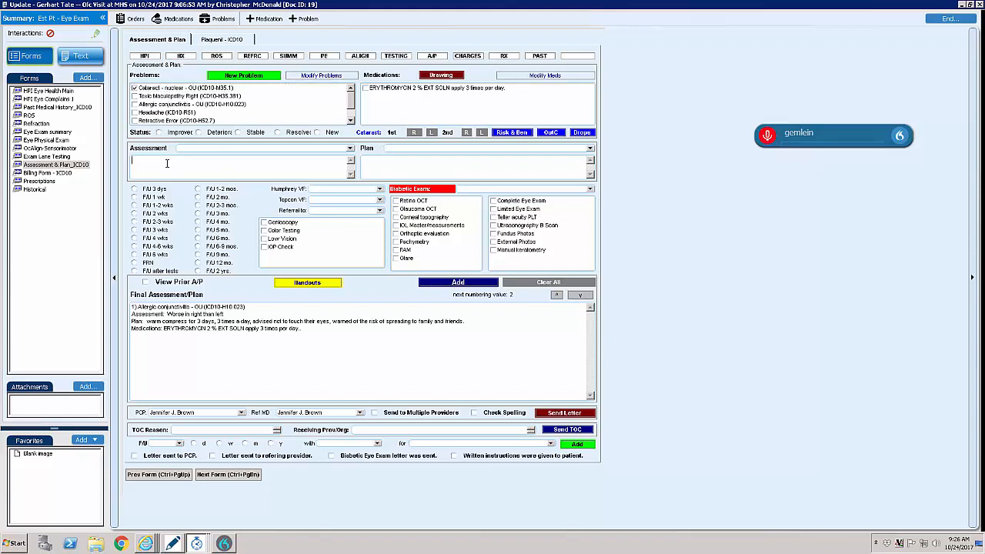
type("left eye")
type(" 2+ nucl")
type("ye ")
type("1+ NS")
type("follow")
left_click(472, 285)
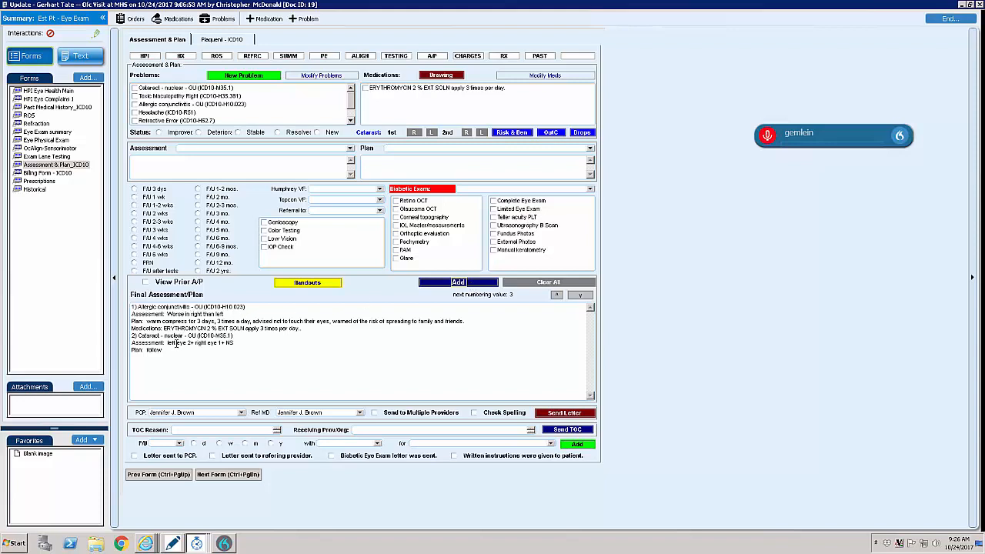
- Select a 9-month follow-up with a Complete Eye Exam and Retina OCT
left_click(351, 114)
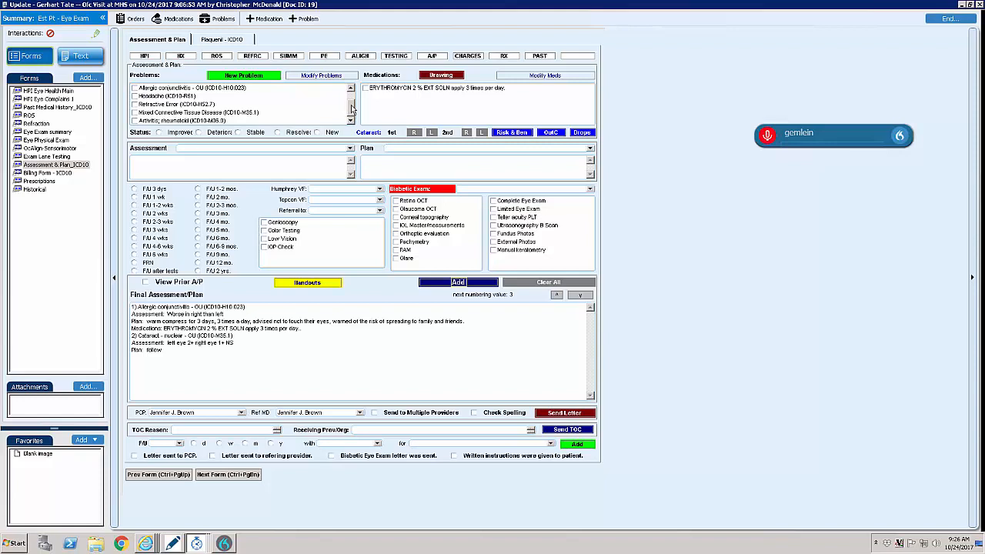
left_click(352, 93)
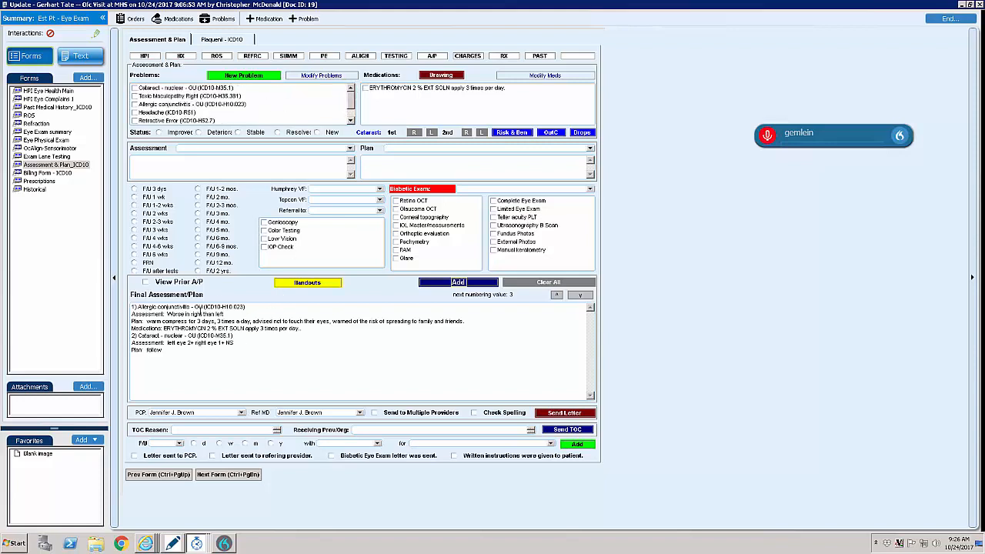
left_click(215, 255)
left_click(520, 201)
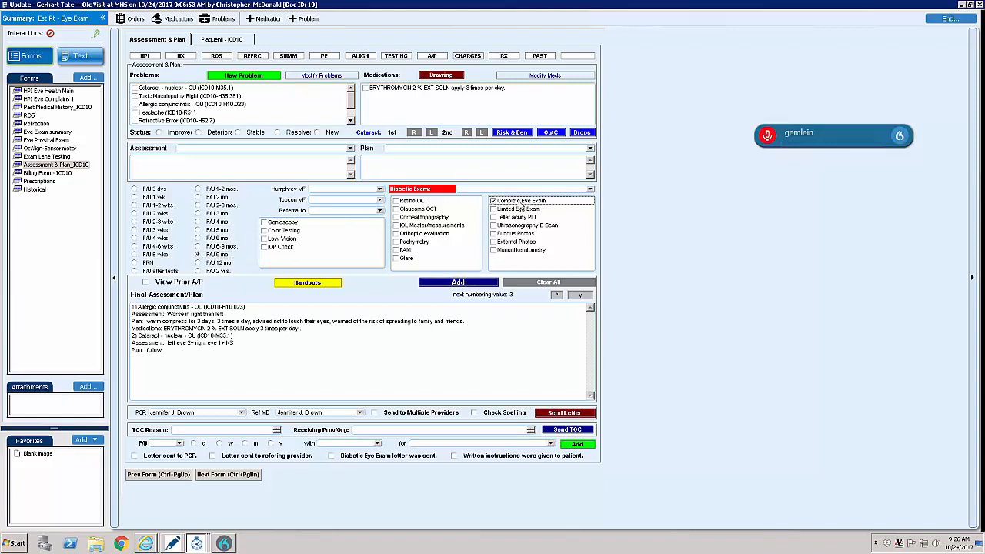
left_click(397, 202)
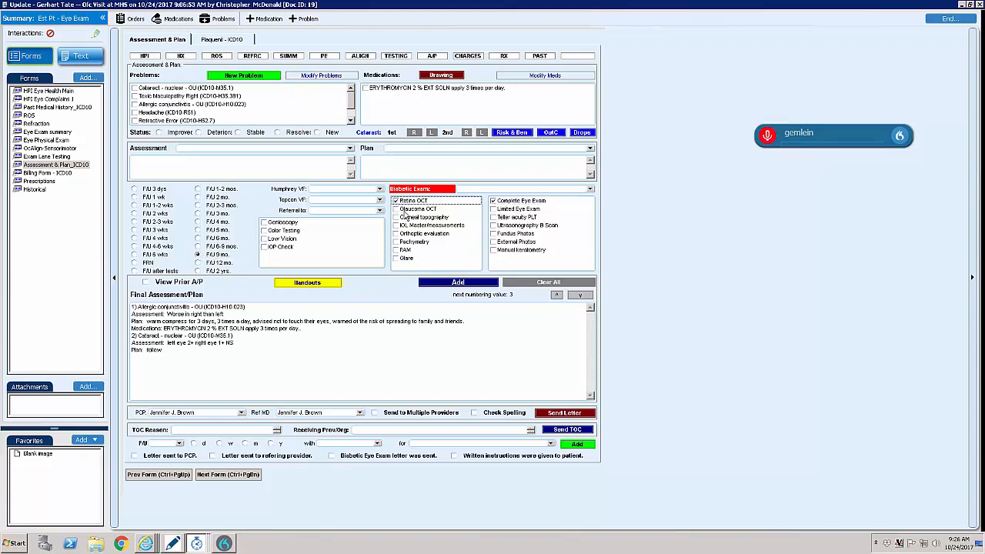
- Add the selected nine-month follow-up to the final assessment/plan and open the Billing Form
left_click(470, 286)
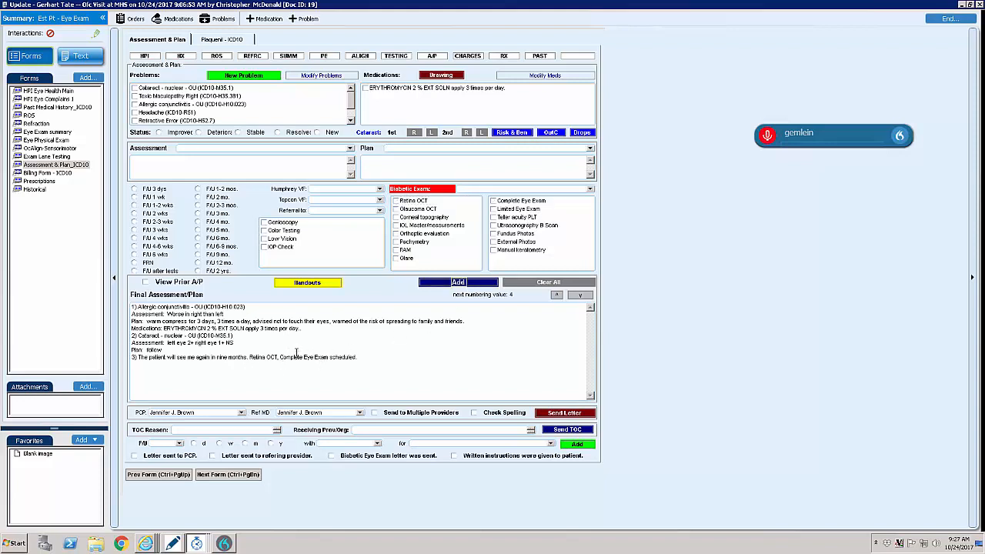
left_click(224, 476)
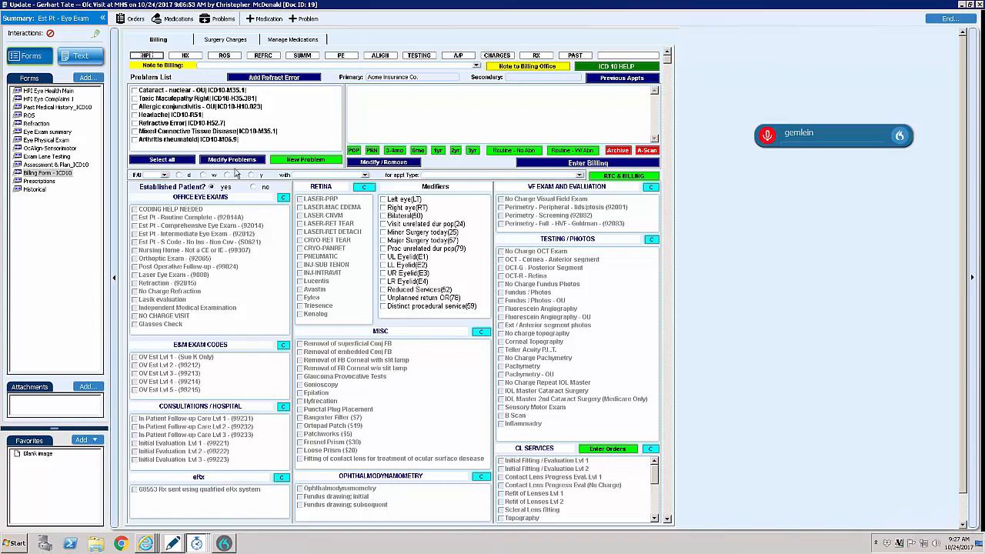
- Enter billing for Est Pt - Comprehensive Eye Exam (92014) and No Charge Visual Field Exam under the nuclear cataract and allergic conjunctivitis problems
left_click(198, 92)
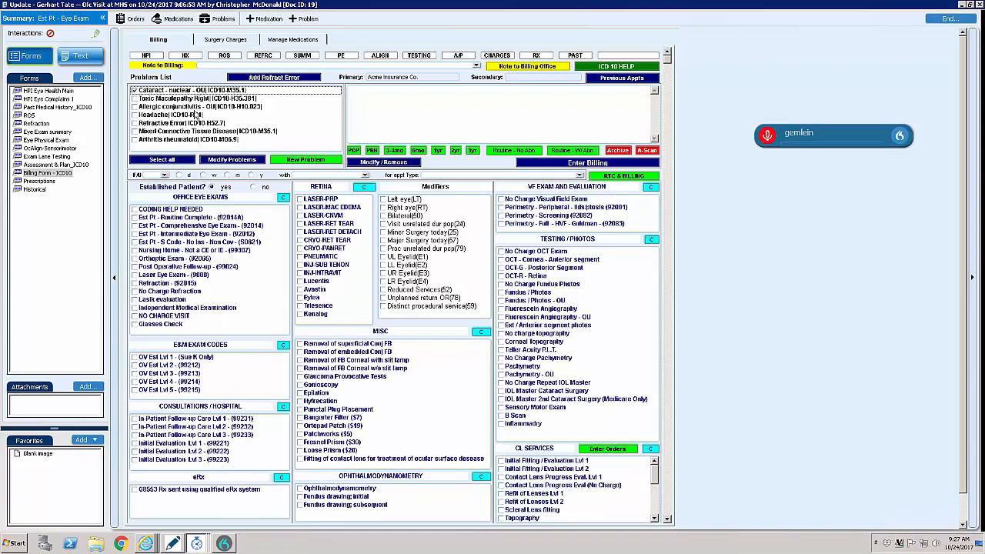
left_click(189, 107)
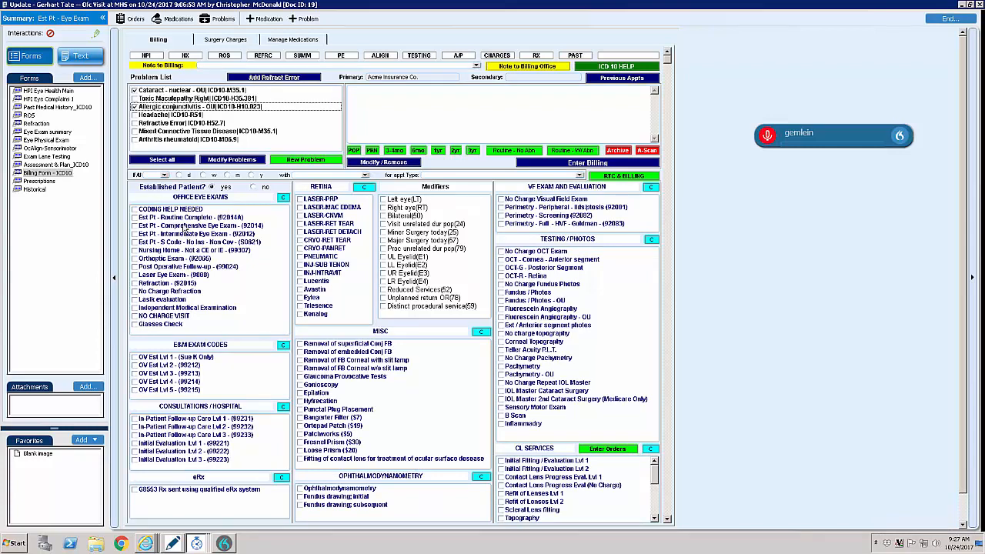
left_click(185, 226)
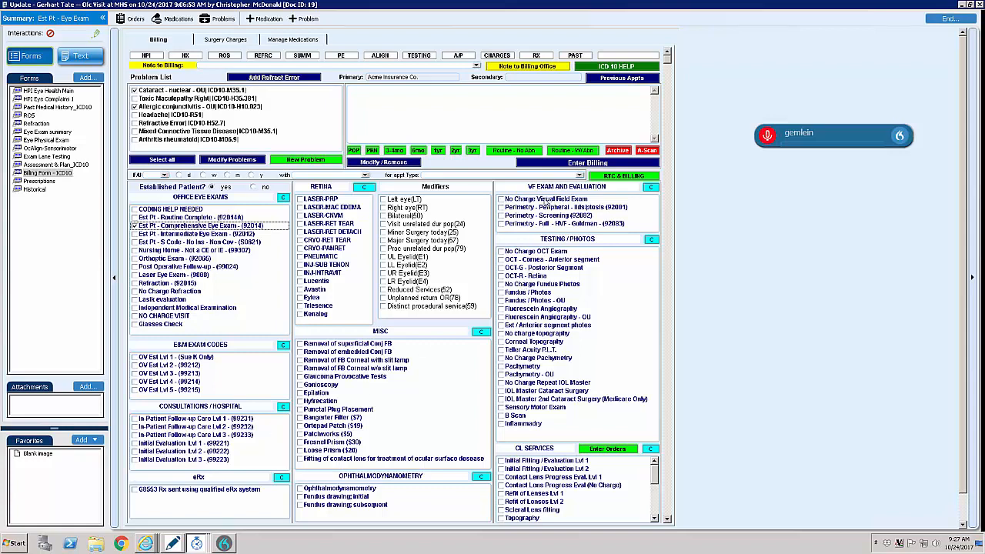
left_click(548, 200)
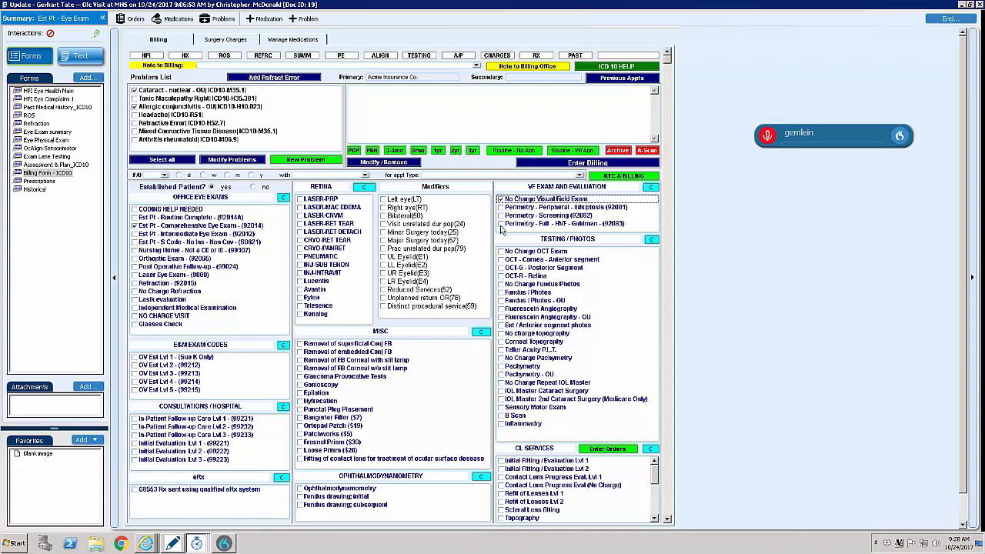
left_click(604, 165)
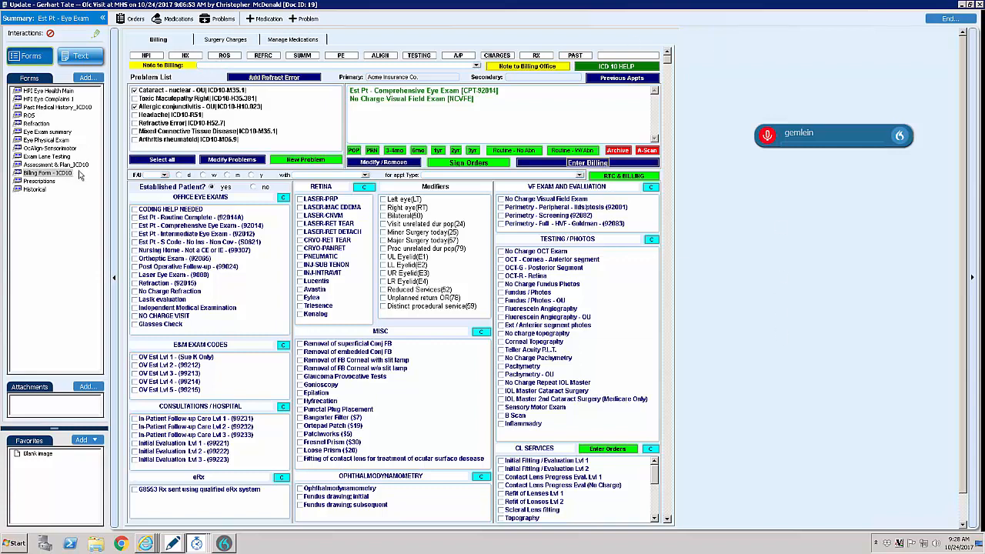
- Open the Full Face External diagram for drawing, starting from the Assessment & Plan form
left_click(56, 165)
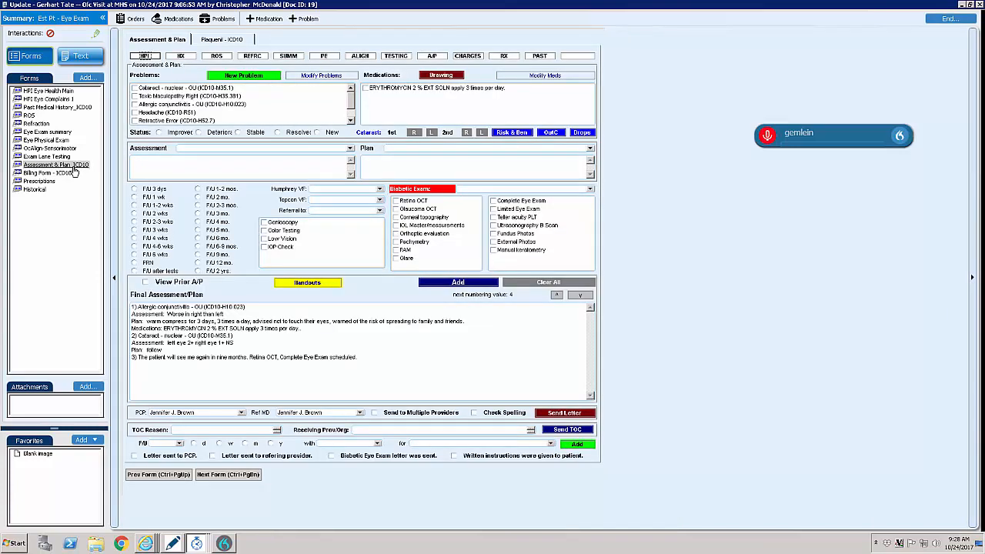
left_click(436, 77)
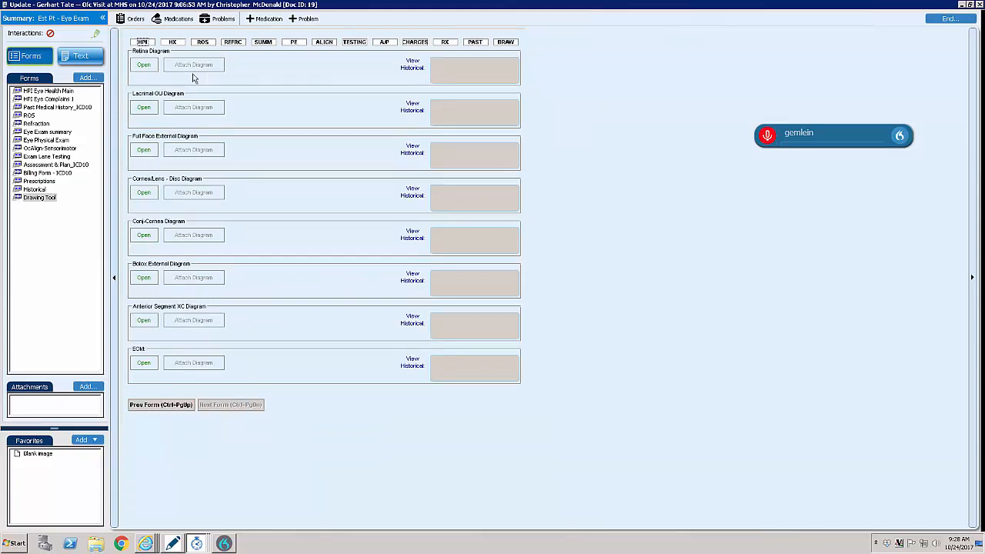
left_click(148, 155)
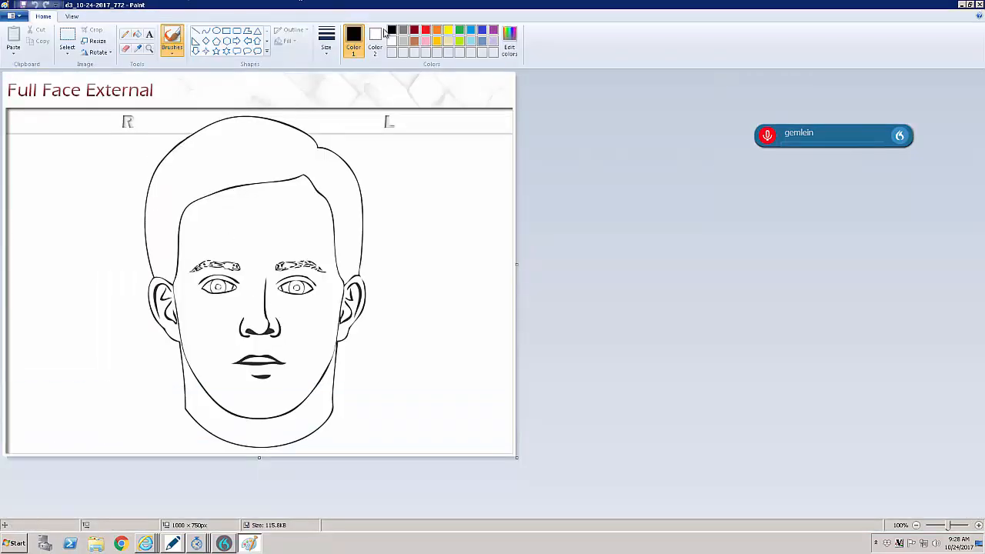
- Mark red crayon patches between the right eye and its brow near the nose, and just below the left eye's outer corner
left_click(425, 30)
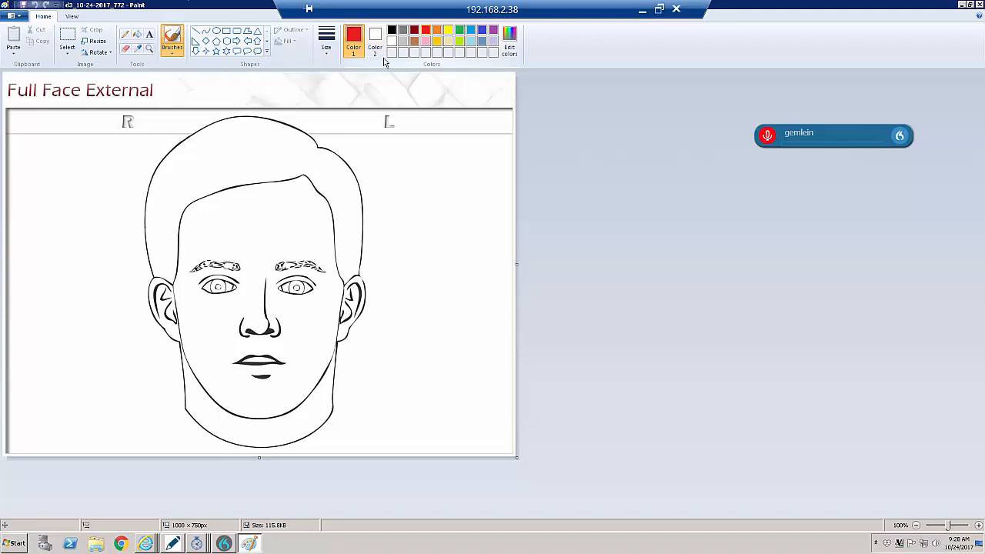
left_click(168, 53)
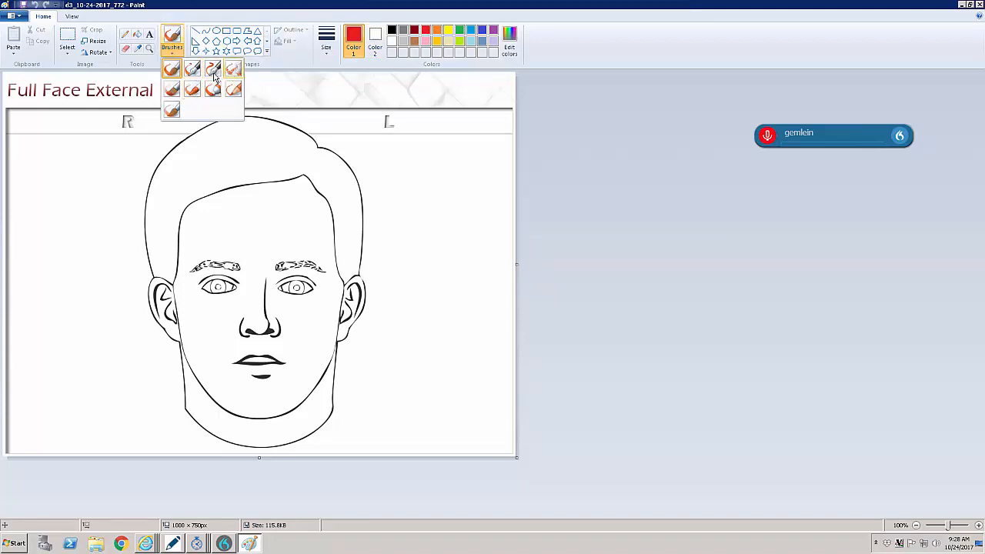
left_click(193, 91)
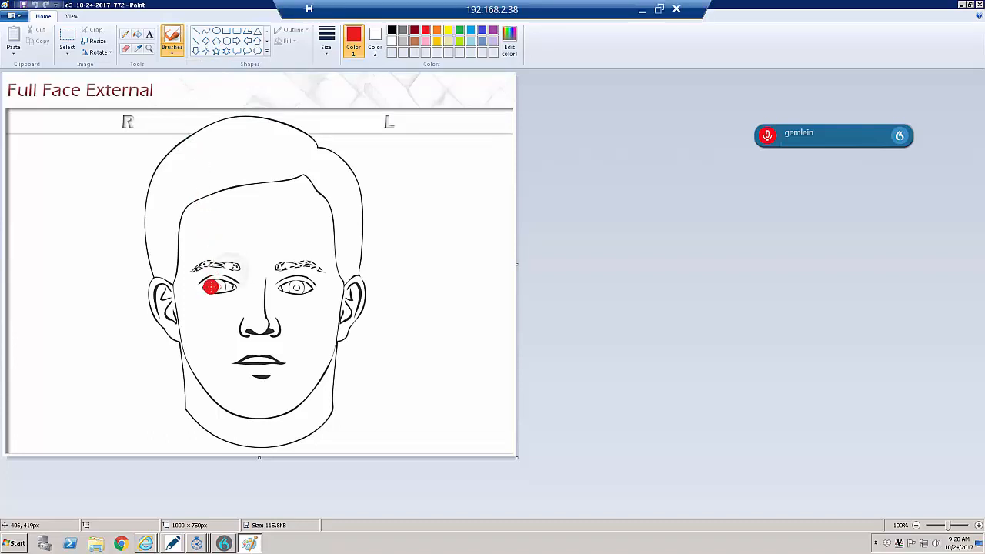
mouse_move(232, 273)
left_mouse_down()
mouse_move(242, 272)
mouse_move(227, 277)
left_mouse_up()
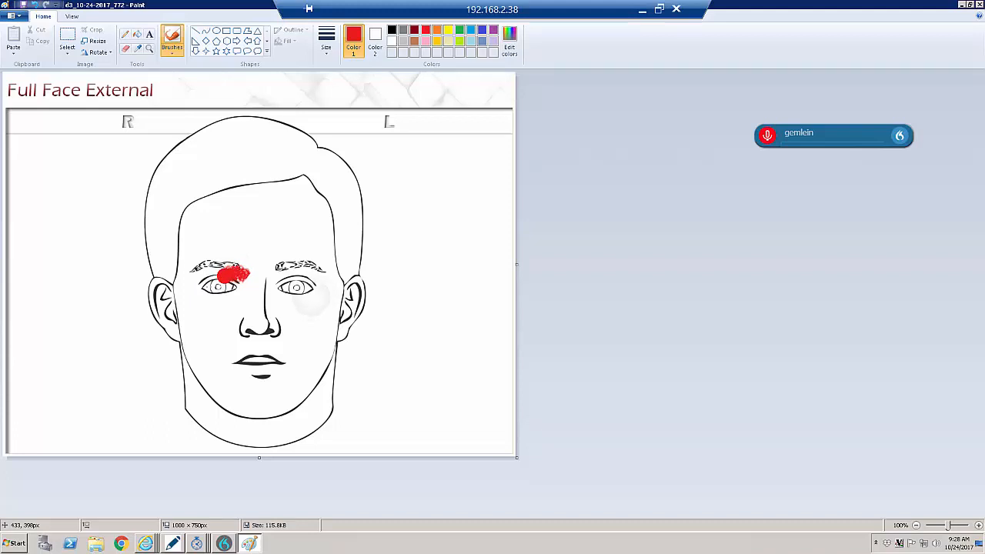
left_click(314, 296)
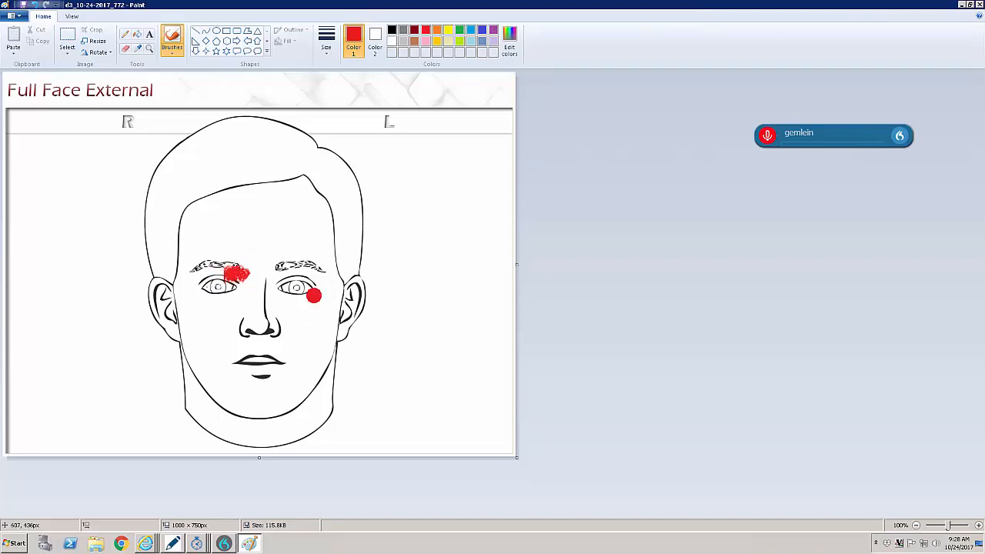
mouse_move(312, 294)
left_mouse_down()
mouse_move(322, 303)
mouse_move(311, 297)
left_mouse_up()
- Save the marked face drawing and permanently attach the Full Face External diagram to the chart note
left_click(980, 4)
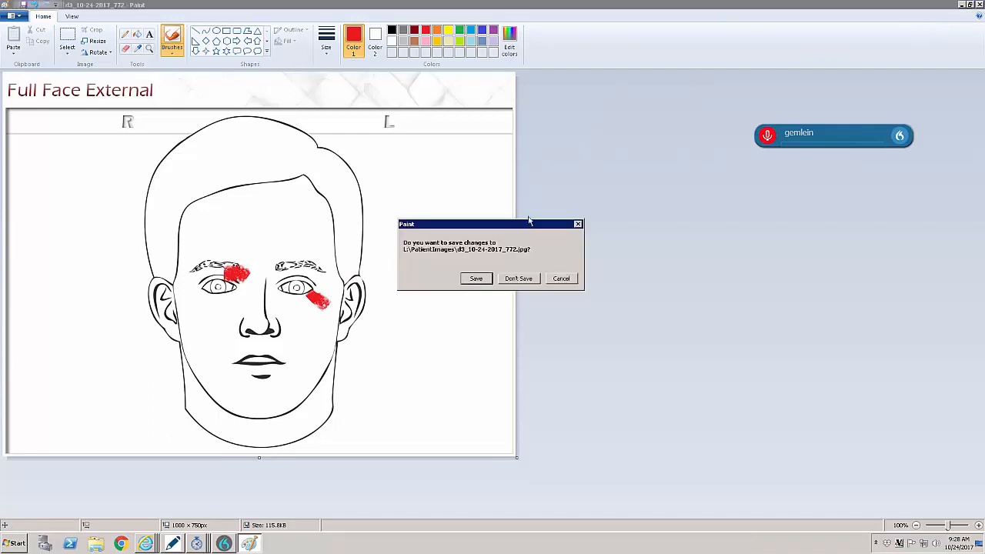
left_click(477, 279)
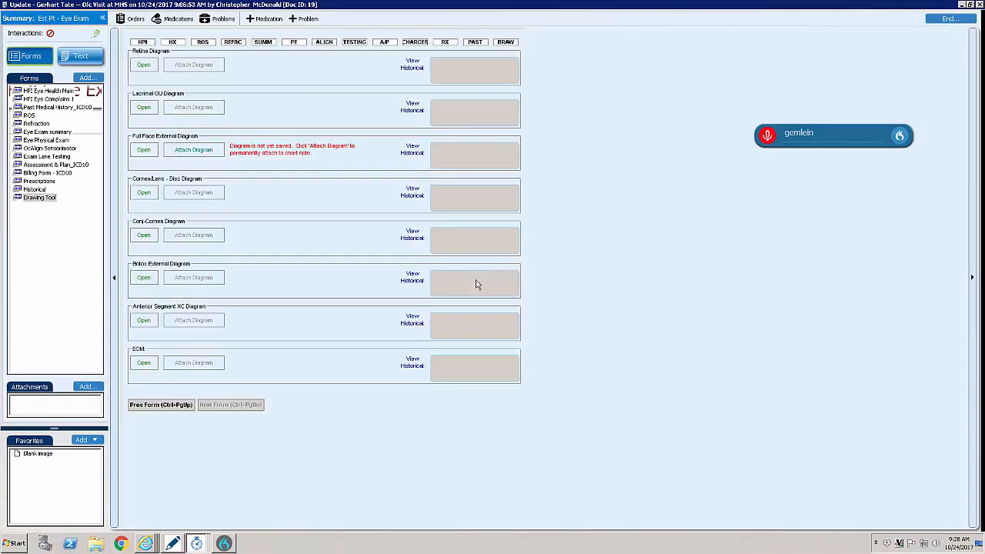
left_click(198, 150)
left_click(531, 307)
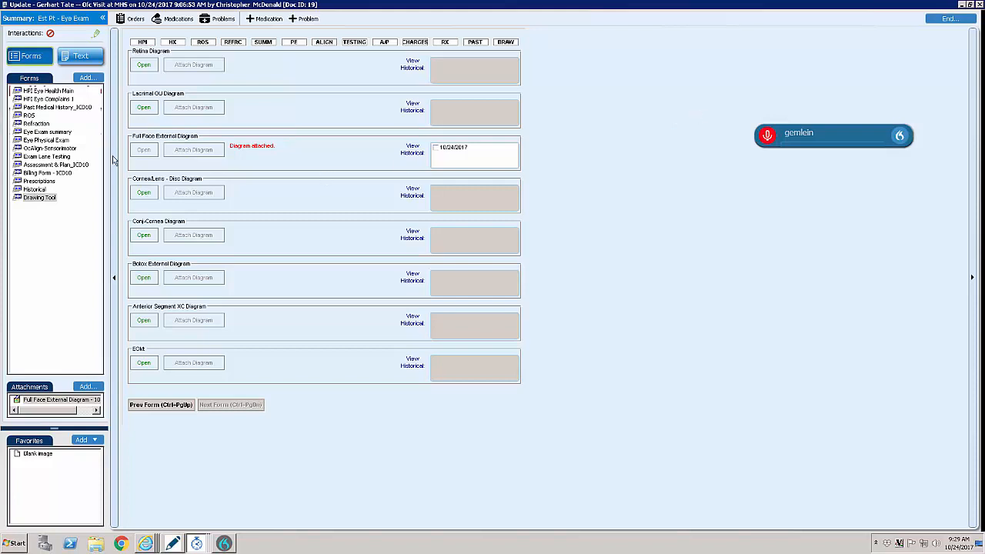
- Review the visit note's text from the history and refraction through the assessment and plan
left_click(43, 173)
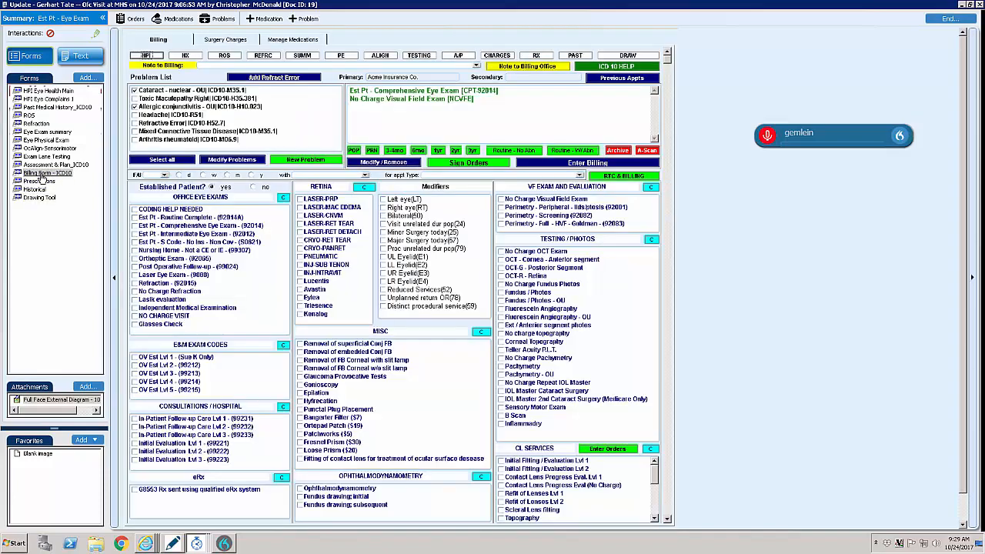
left_click(85, 57)
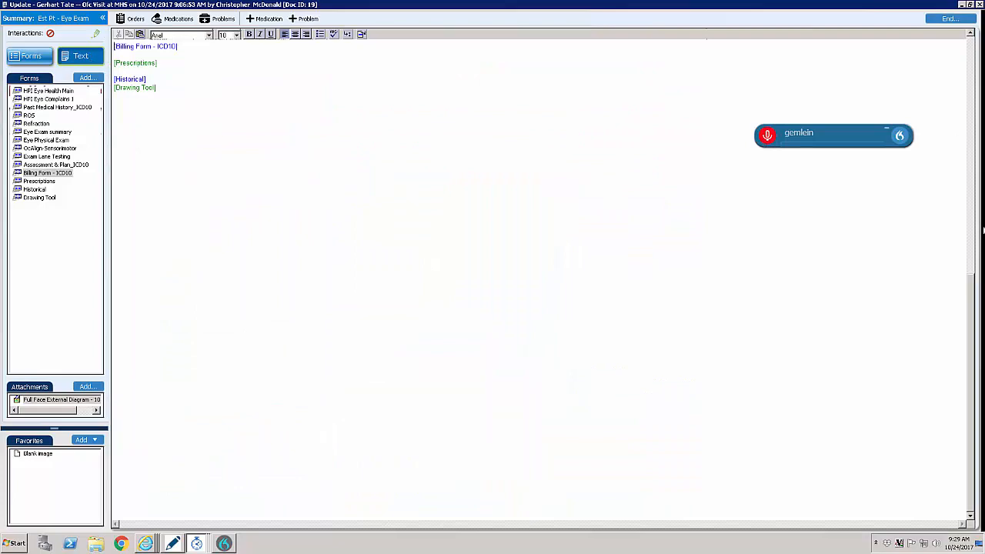
left_click_drag(973, 300, 972, 112)
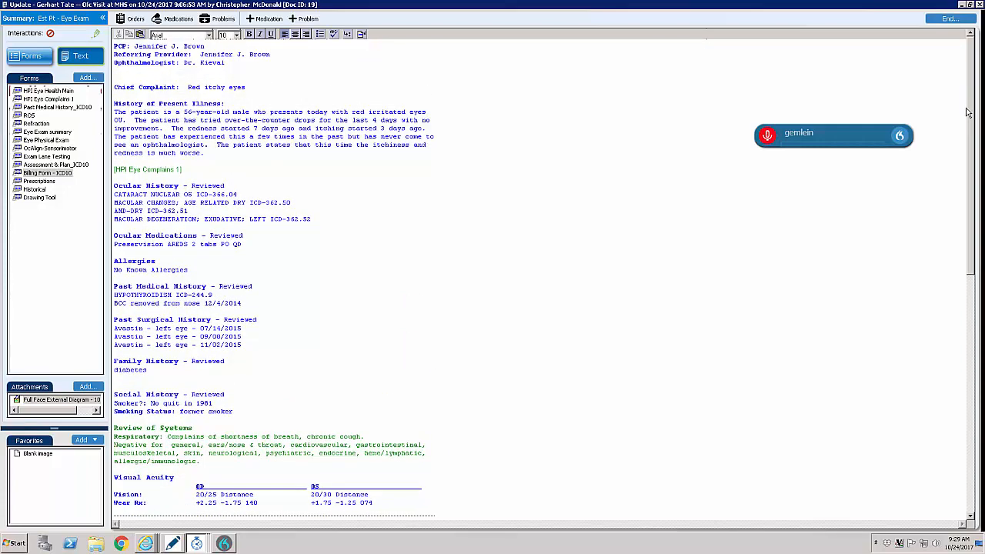
scroll(966, 162, "down", 5)
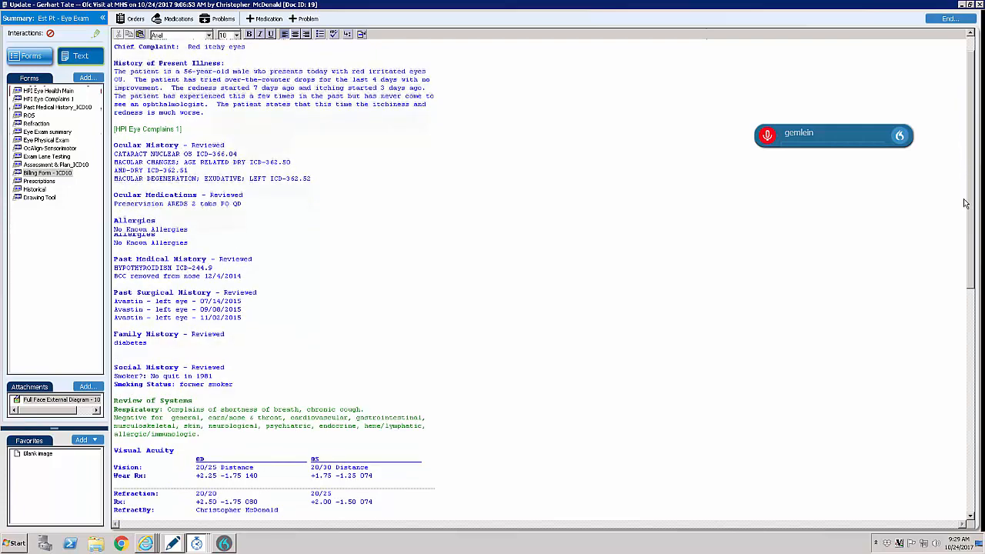
scroll(966, 214, "down", 7)
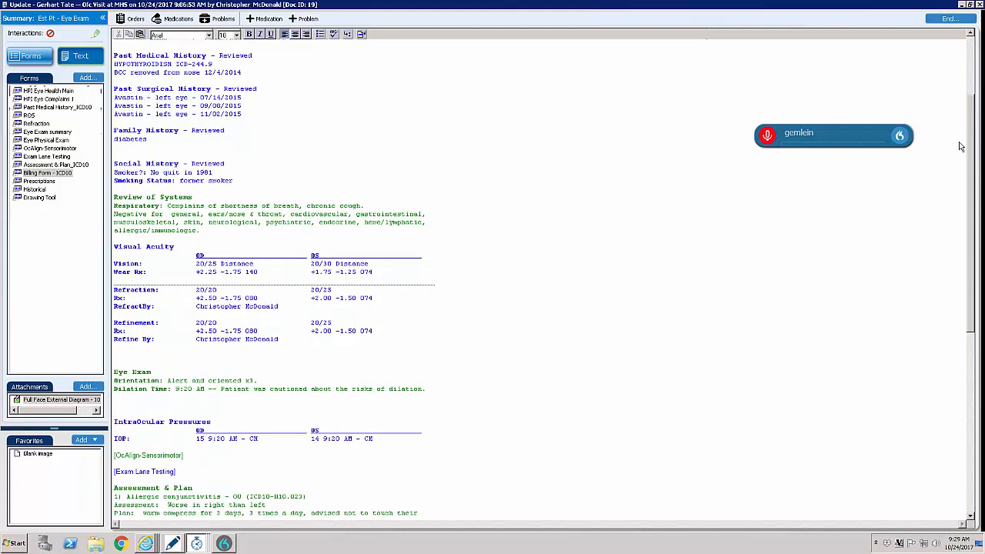
left_click_drag(974, 158, 972, 306)
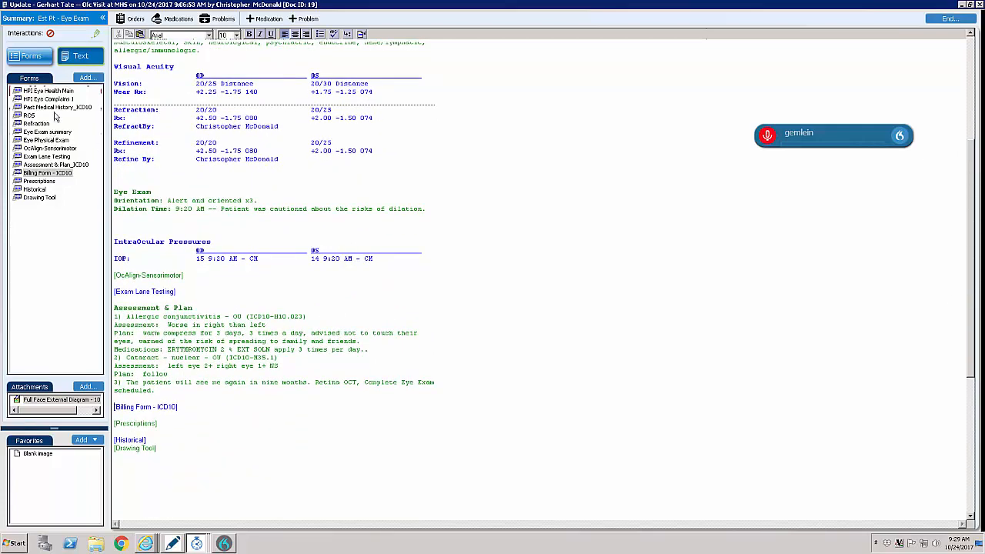
- End the Est Pt - Eye Exam visit update and sign the document together with its clinical list changes
left_click(33, 59)
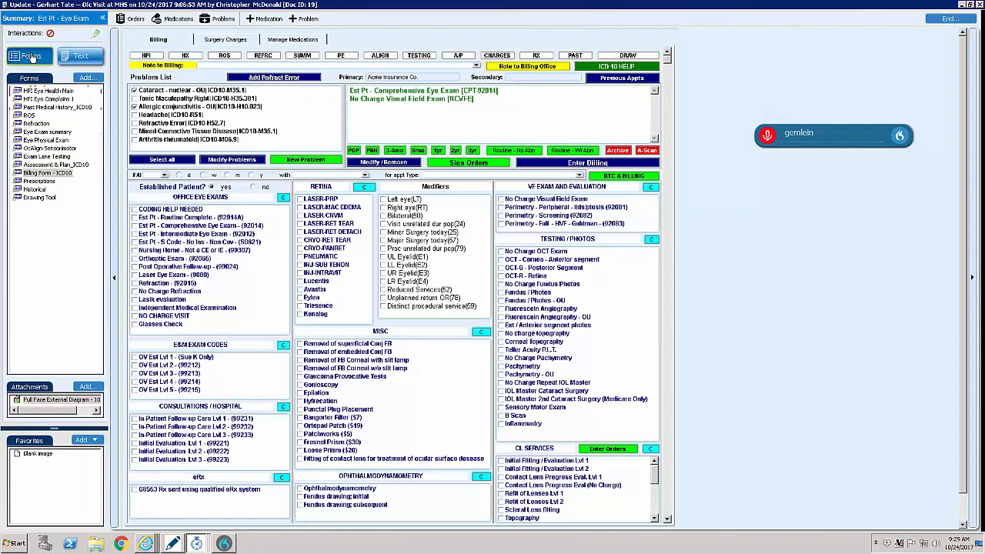
left_click(948, 18)
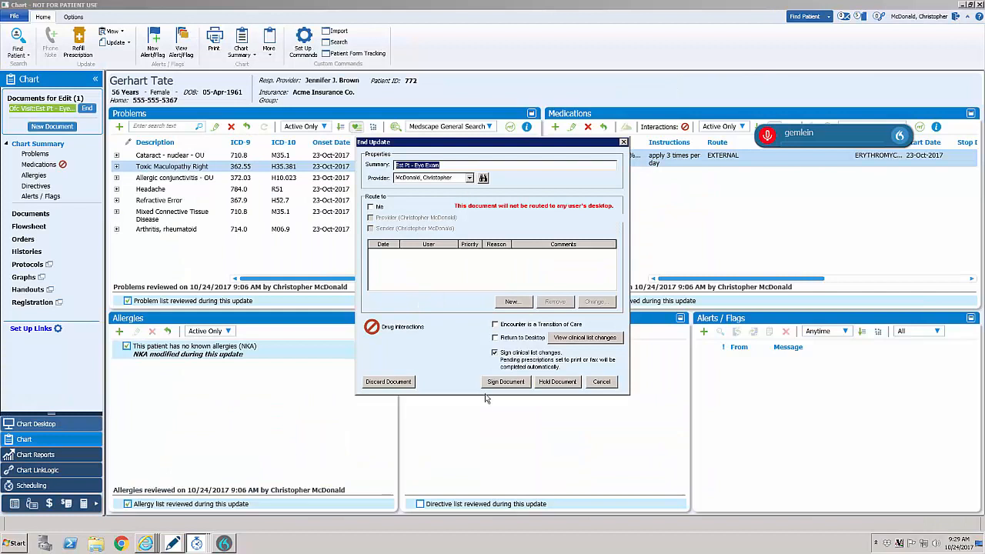
left_click(505, 383)
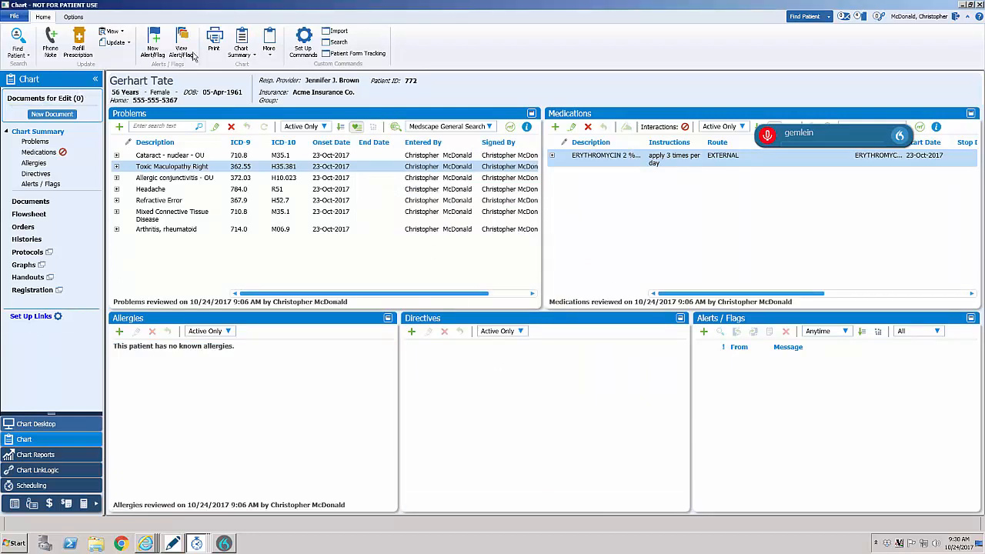
- Open the Lexington Eye Exam Letter from the Lexeye print letters for customization
left_click(216, 40)
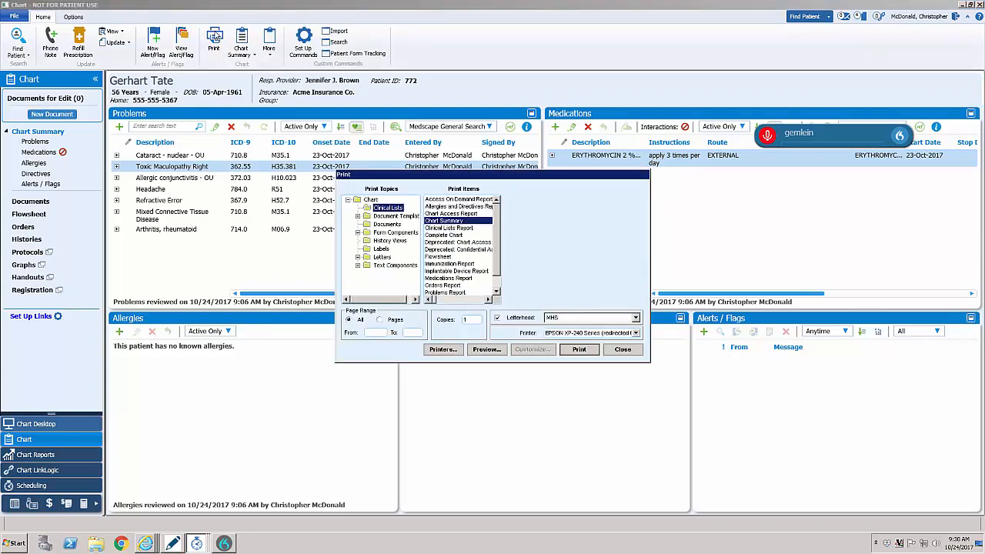
double_click(382, 257)
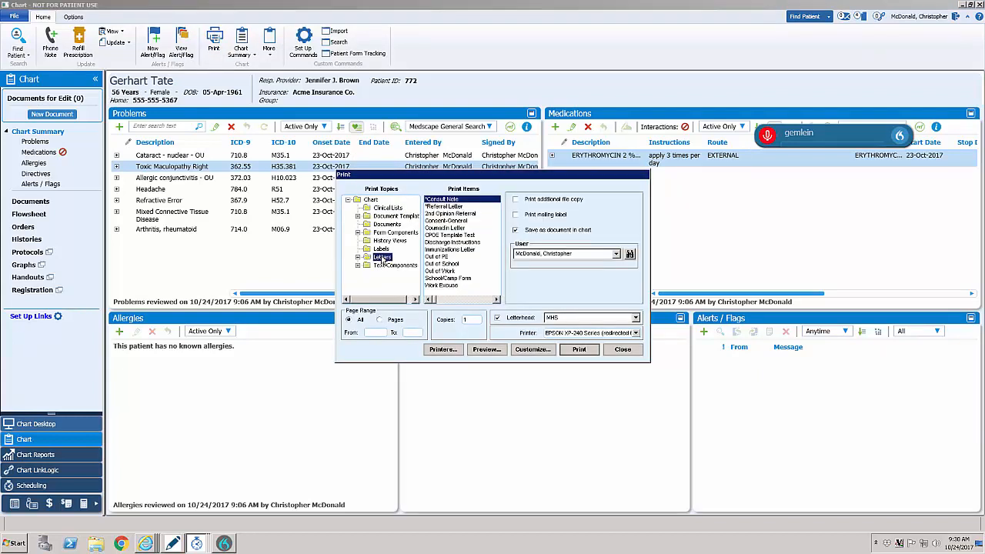
key("Down")
key("Down")
key("Down")
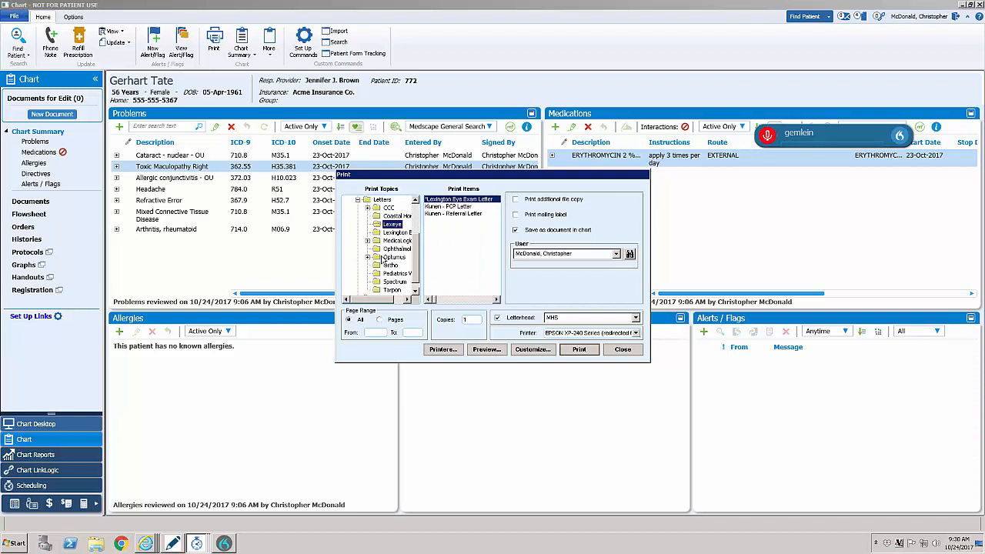
left_click(523, 350)
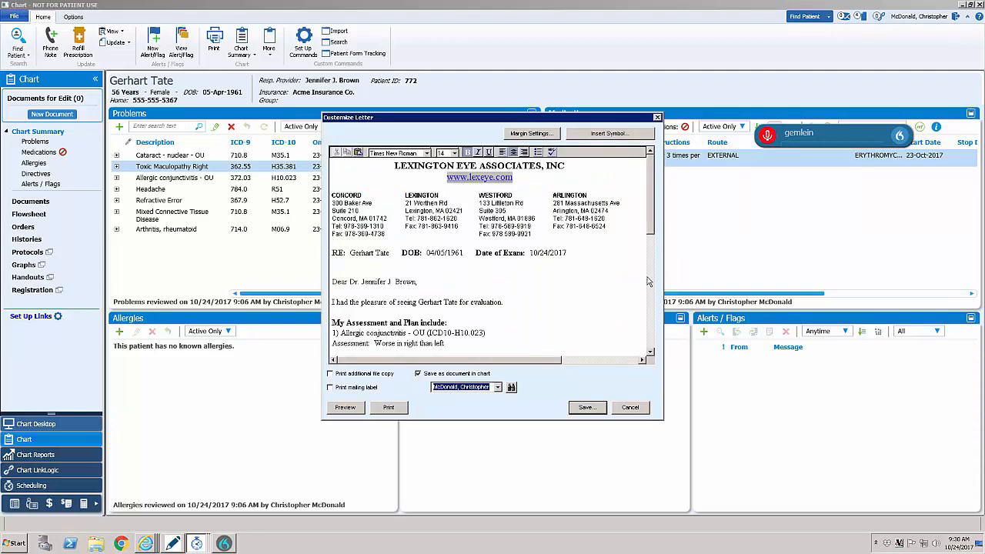
- Read through the letter's assessment, plan and follow-up, then leave its customization and the Print dialog
scroll(535, 241, "down", 2)
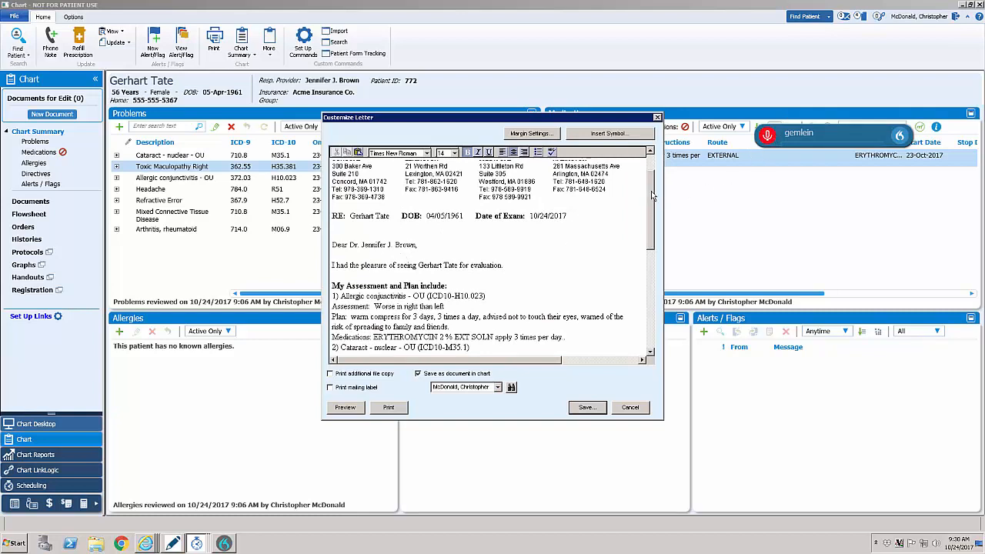
left_click_drag(652, 196, 657, 231)
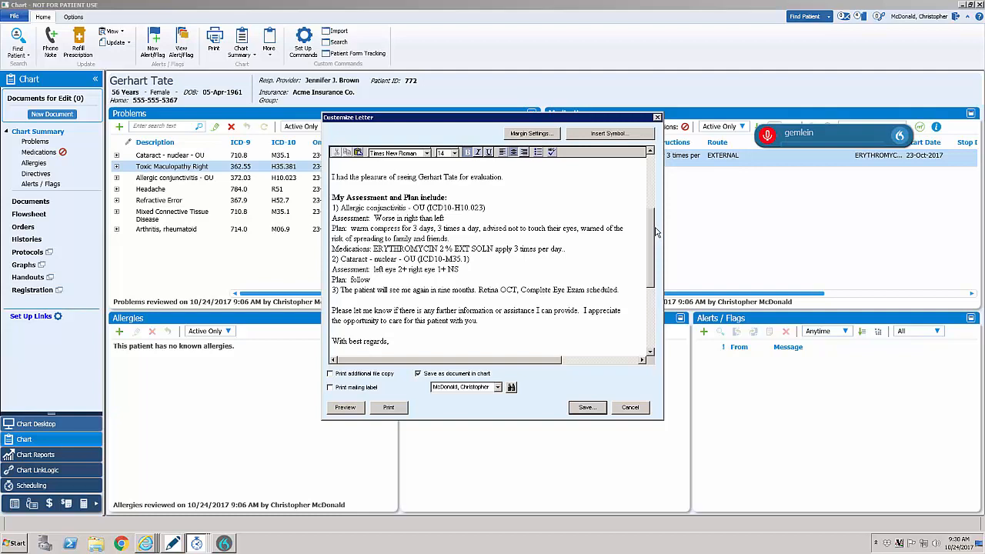
mouse_move(657, 232)
left_mouse_down()
mouse_move(649, 295)
mouse_move(646, 171)
left_mouse_up()
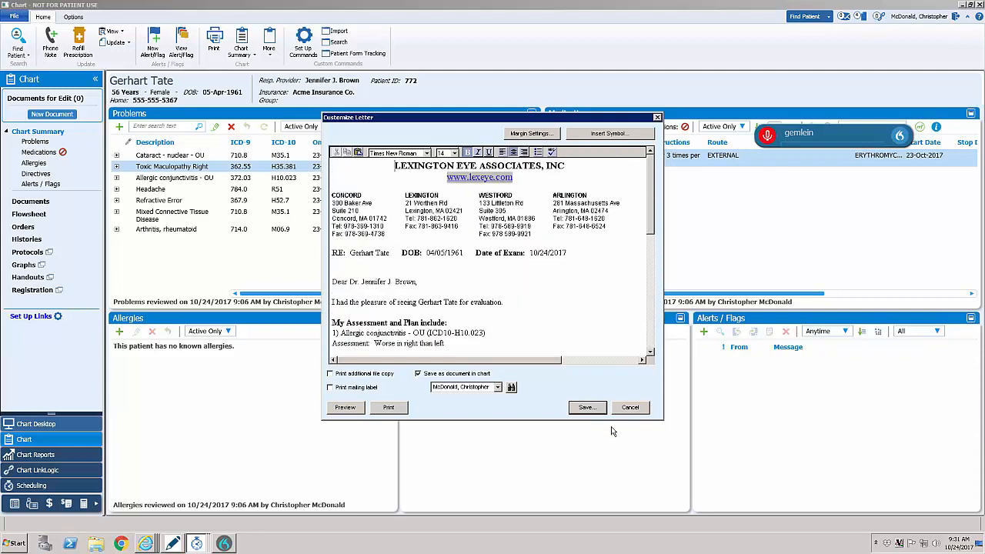
left_click(630, 408)
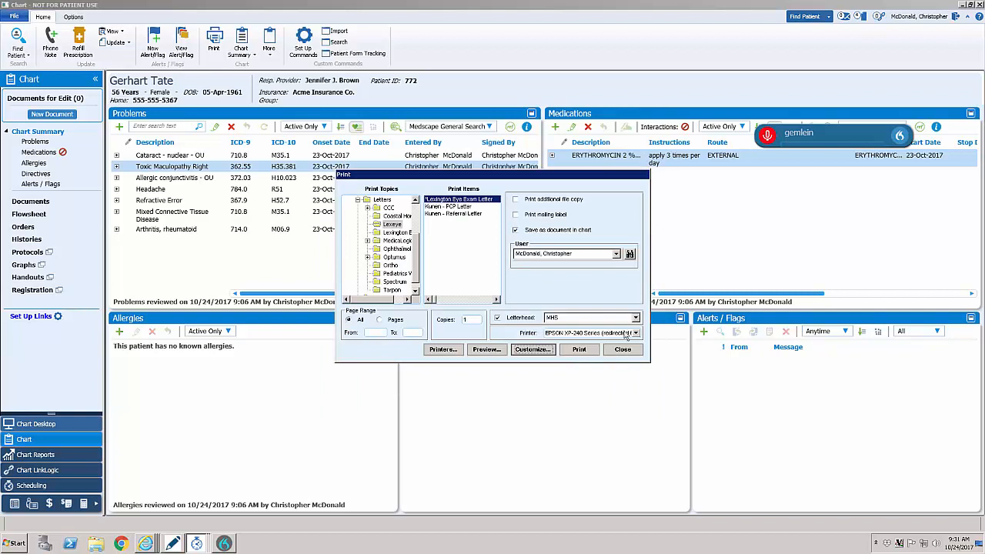
left_click(570, 356)
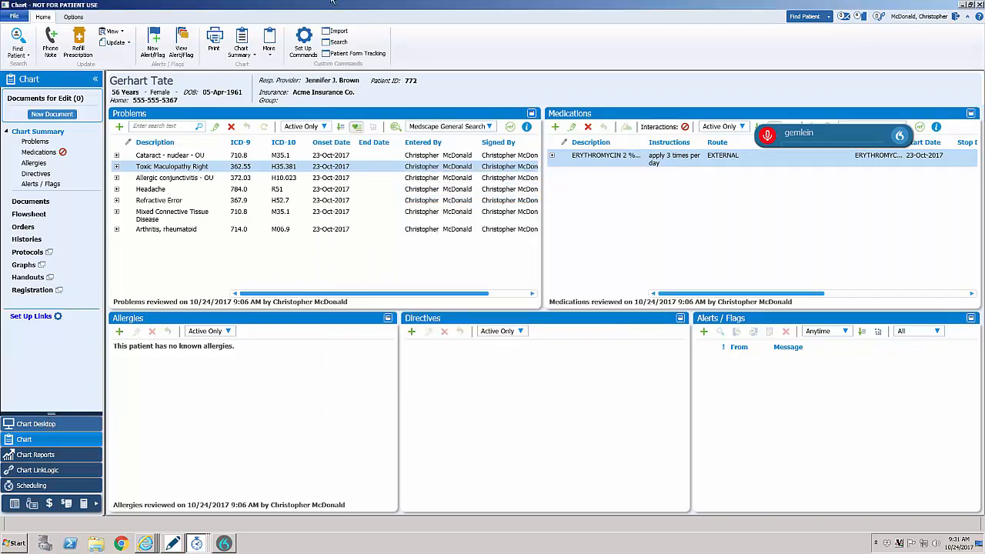
mouse_move(332, 1)
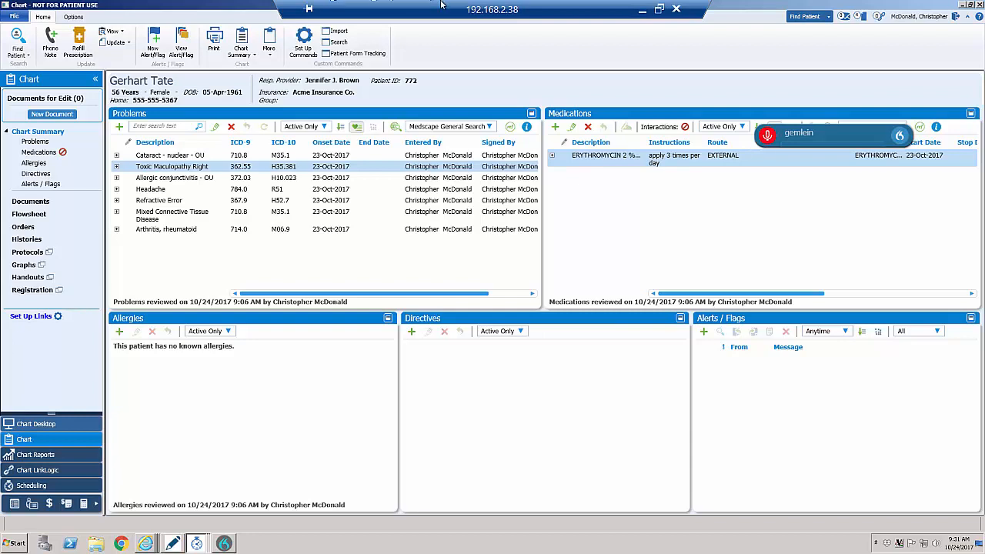
left_click(642, 5)
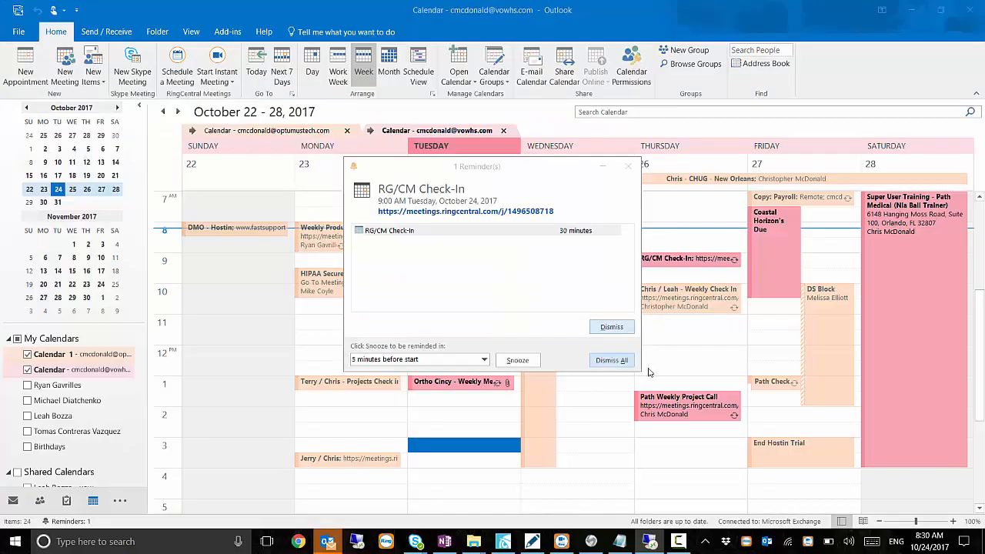
left_click(679, 542)
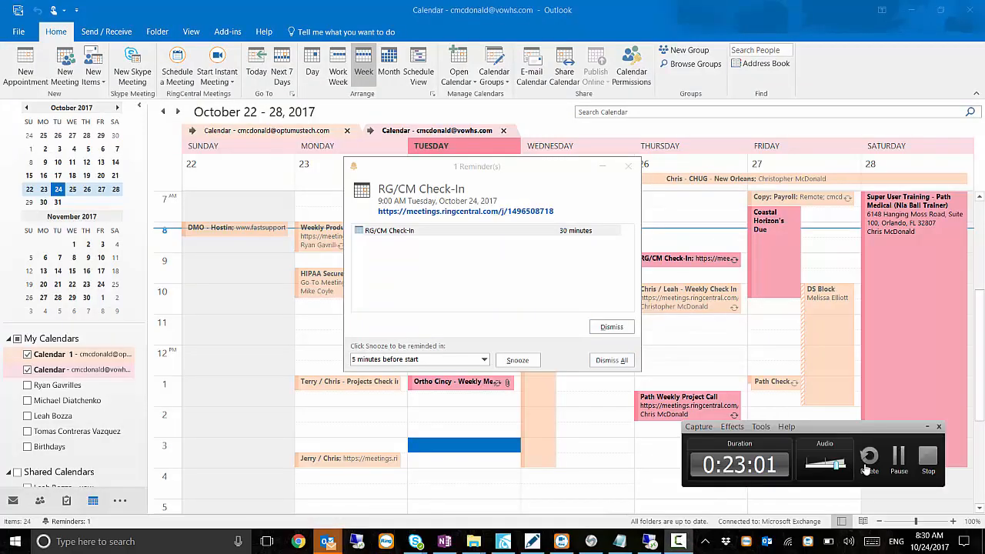